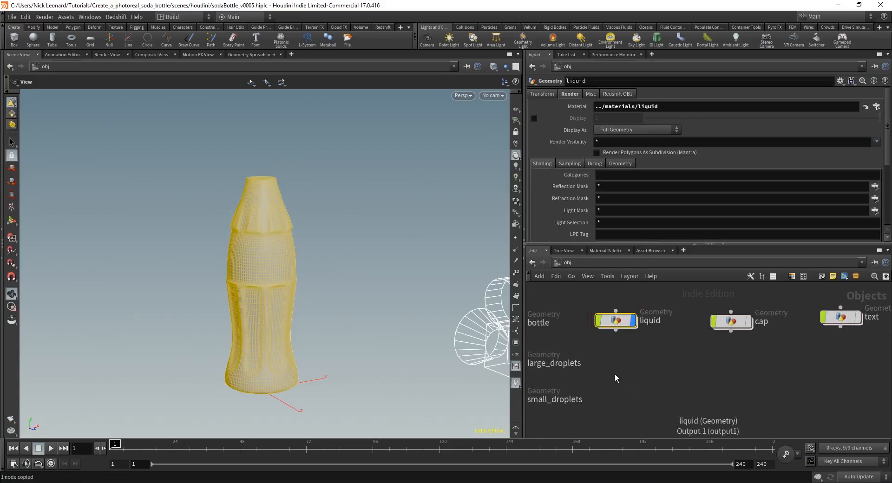
Step: Paste a duplicate of the liquid geometry object and rename it bubbles
{"action": "key", "text": "ctrl+v"}
{"action": "scroll", "coordinate": [619, 378], "scroll_direction": "up", "scroll_amount": 2}
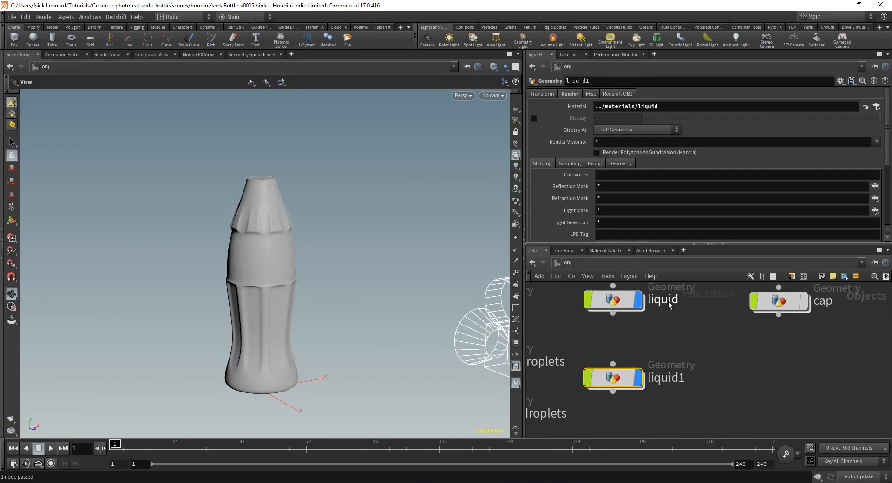
{"action": "double_click", "coordinate": [670, 378]}
{"action": "type", "text": "bubbles"}
{"action": "key", "text": "Return"}
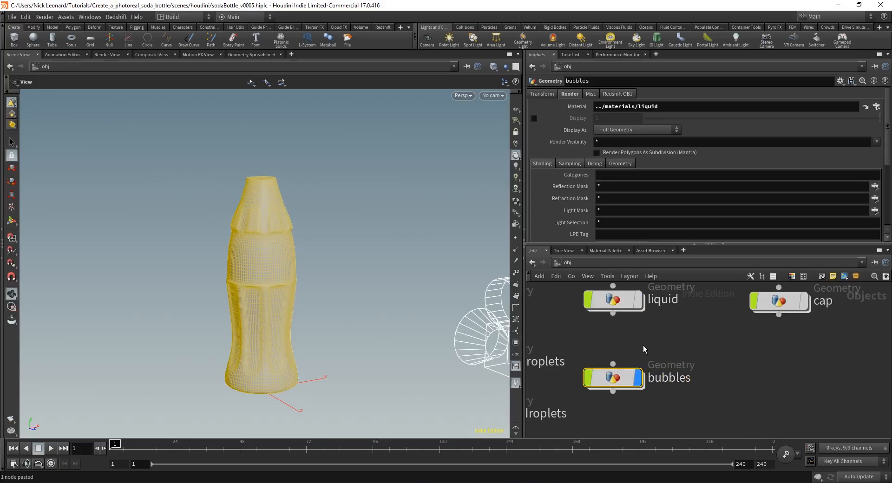
{"action": "middle_click_drag", "start_coordinate": [652, 346], "coordinate": [682, 341]}
{"action": "left_click", "coordinate": [687, 347]}
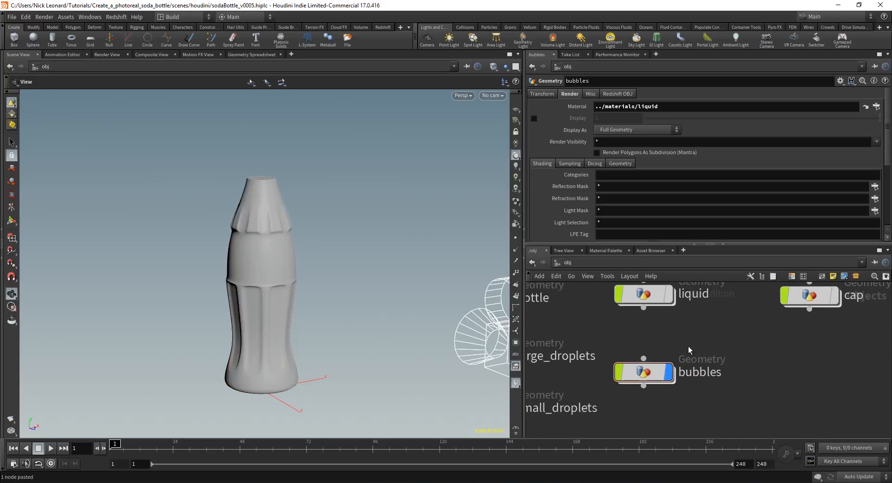
Step: Open the bubbles object's node network at the facet1 node and inspect the bottle-shaped mesh from several angles
{"action": "double_click", "coordinate": [649, 375]}
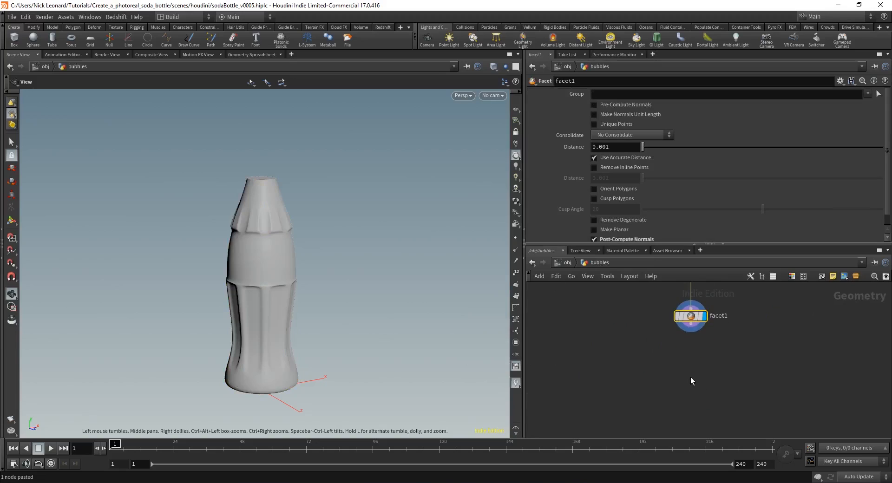
{"action": "key", "text": "Tab"}
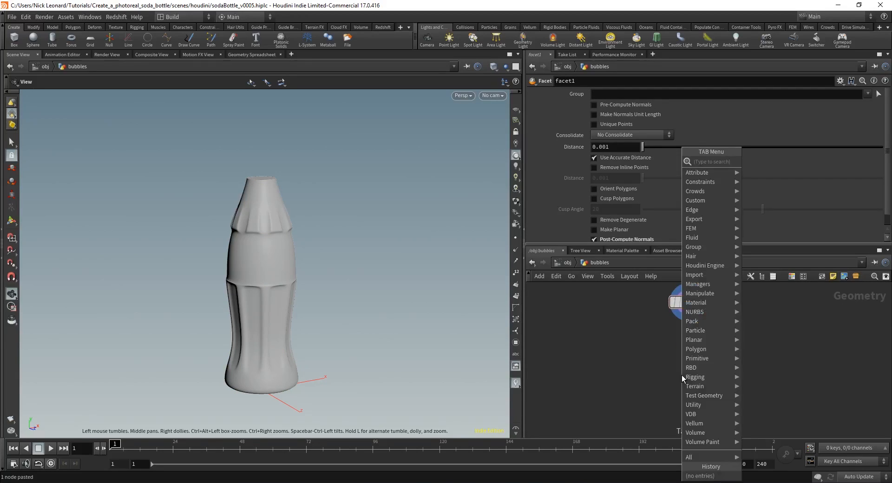
{"action": "key", "text": "Escape"}
{"action": "left_click_drag", "start_coordinate": [237, 205], "coordinate": [216, 247]}
{"action": "left_click_drag", "start_coordinate": [285, 325], "coordinate": [336, 304]}
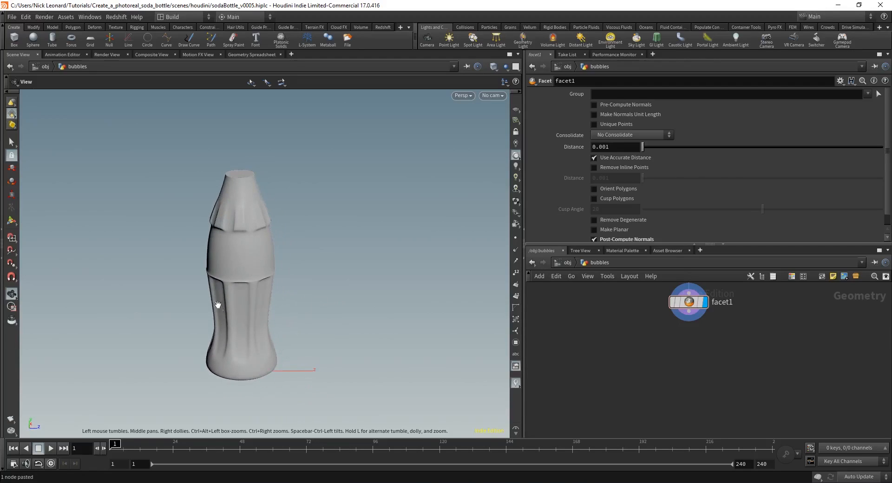
{"action": "left_click_drag", "start_coordinate": [273, 239], "coordinate": [262, 235]}
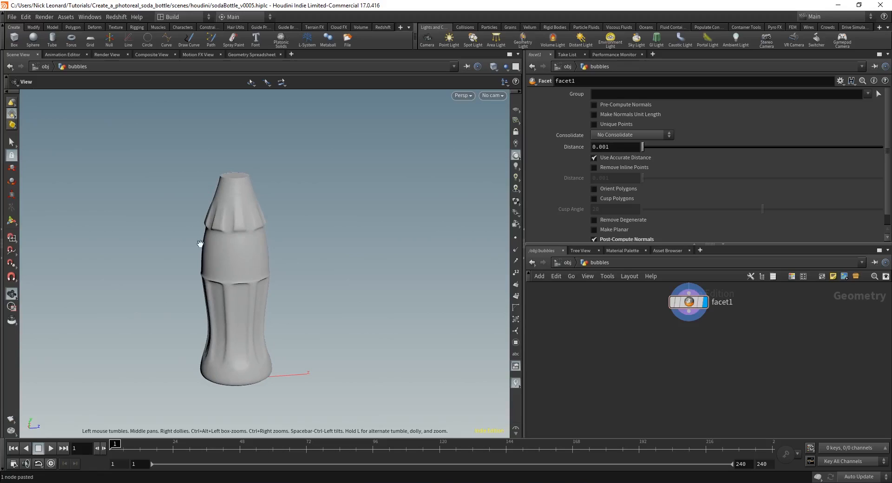
{"action": "middle_click_drag", "start_coordinate": [688, 348], "coordinate": [687, 369]}
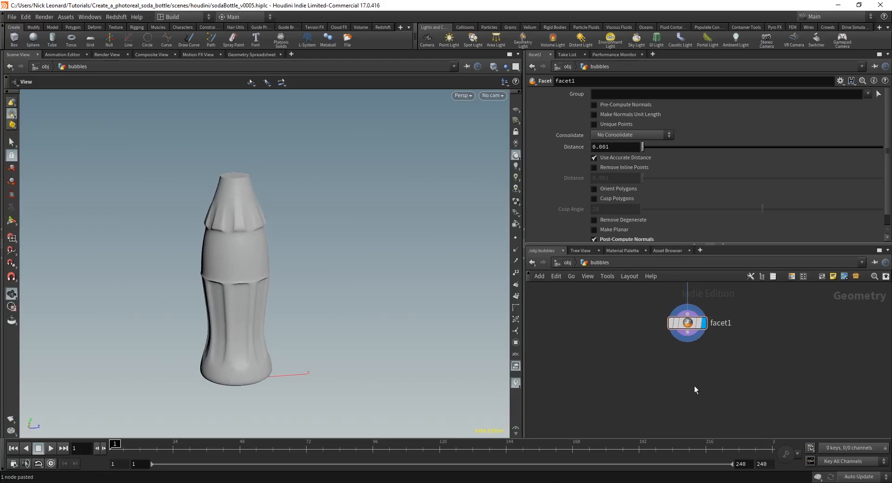
Step: Try a Scatter node connected below facet1, display its points on the bottle, and delete the node
{"action": "key", "text": "c"}
{"action": "key", "text": "c"}
{"action": "key", "text": "Tab"}
{"action": "type", "text": "null"}
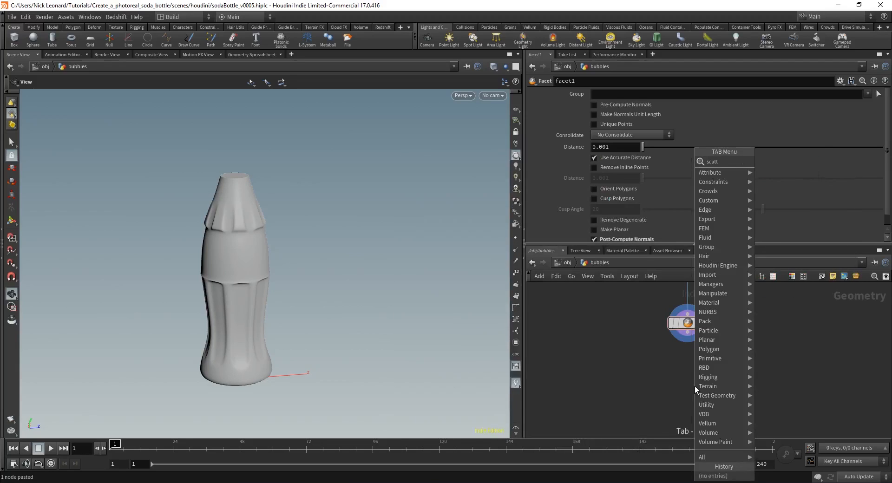
{"action": "key", "text": "Return"}
{"action": "left_click", "coordinate": [684, 384]}
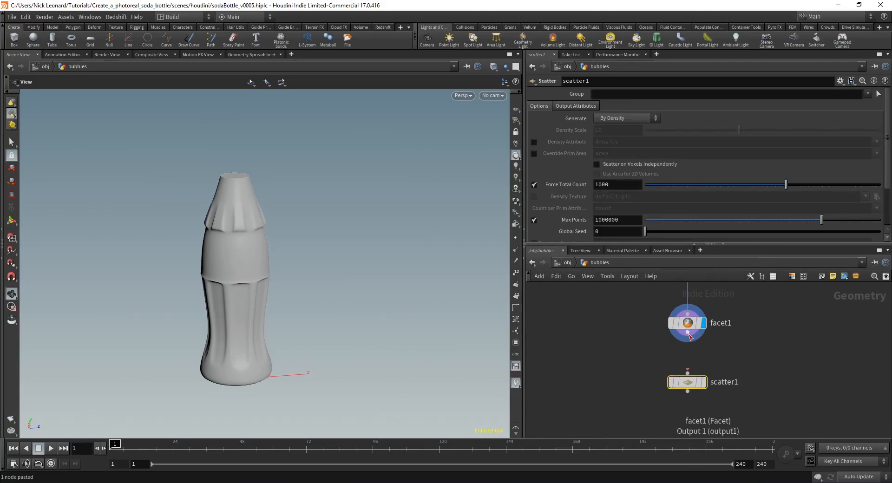
{"action": "left_click", "coordinate": [702, 382]}
{"action": "left_click_drag", "start_coordinate": [370, 332], "coordinate": [339, 364]}
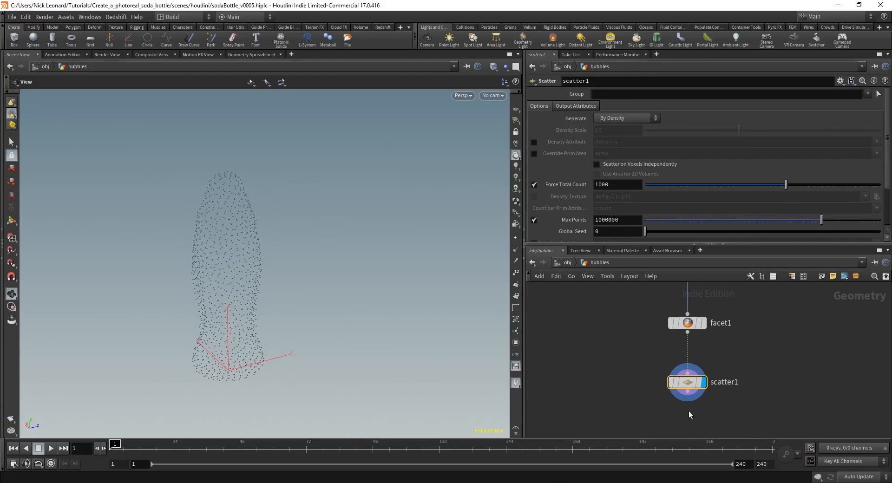
{"action": "key", "text": "Delete"}
Step: Add a Points from Volume node, connect it to facet1's output, display it and frame it in the viewport
{"action": "key", "text": "Tab"}
{"action": "type", "text": "scatter"}
{"action": "key", "text": "Return"}
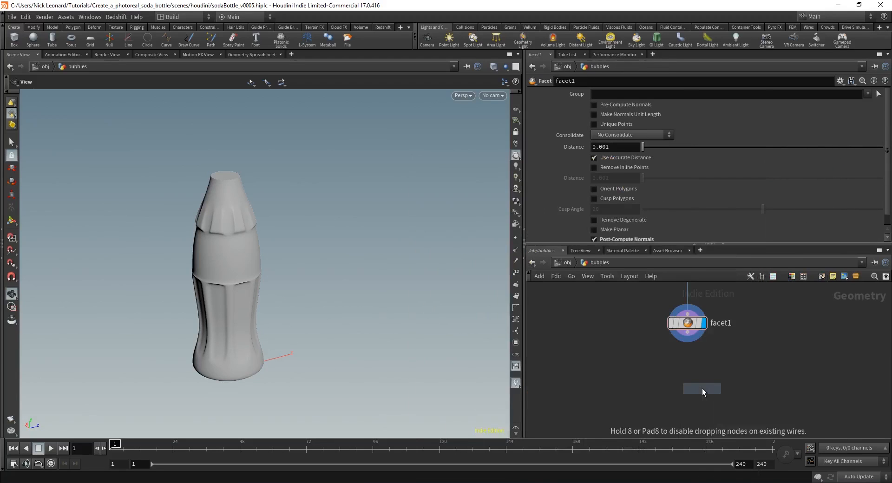
{"action": "left_click", "coordinate": [682, 386]}
{"action": "left_click_drag", "start_coordinate": [687, 332], "coordinate": [681, 378]}
{"action": "left_click", "coordinate": [698, 386]}
{"action": "key", "text": "g"}
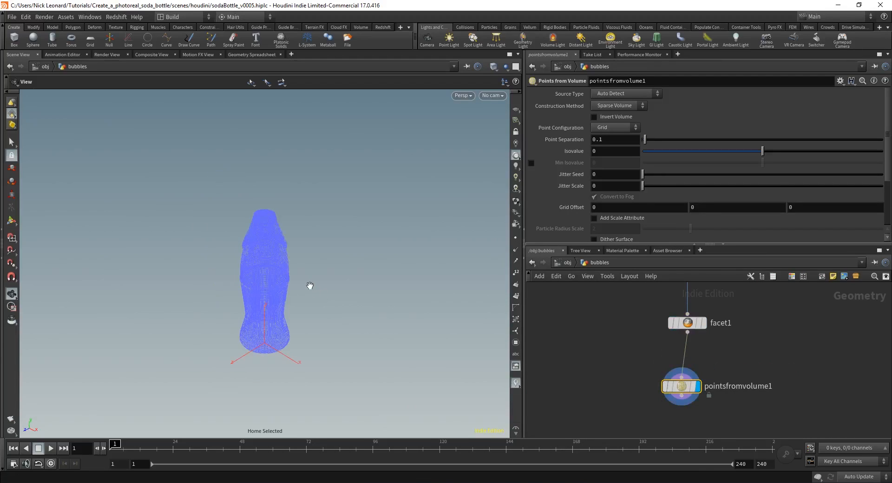
Step: Set the Points from Volume node's point separation to .002
{"action": "scroll", "coordinate": [386, 281], "scroll_direction": "up", "scroll_amount": 10}
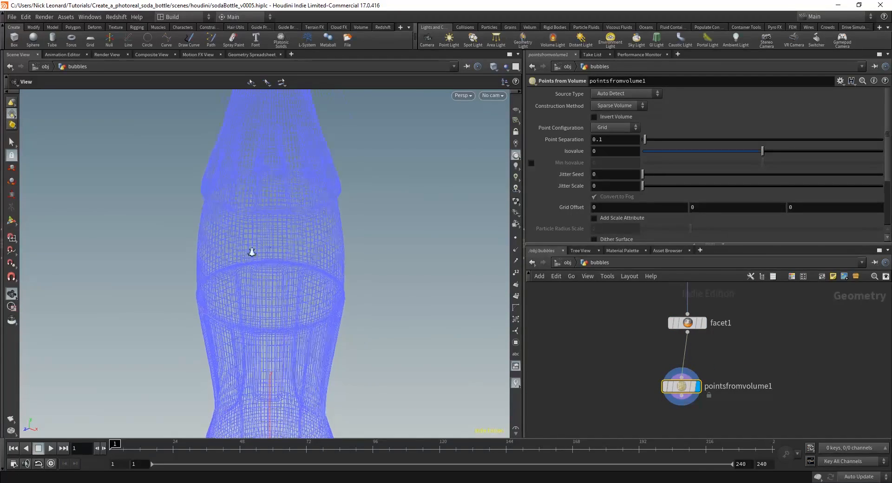
{"action": "scroll", "coordinate": [339, 252], "scroll_direction": "down", "scroll_amount": 10}
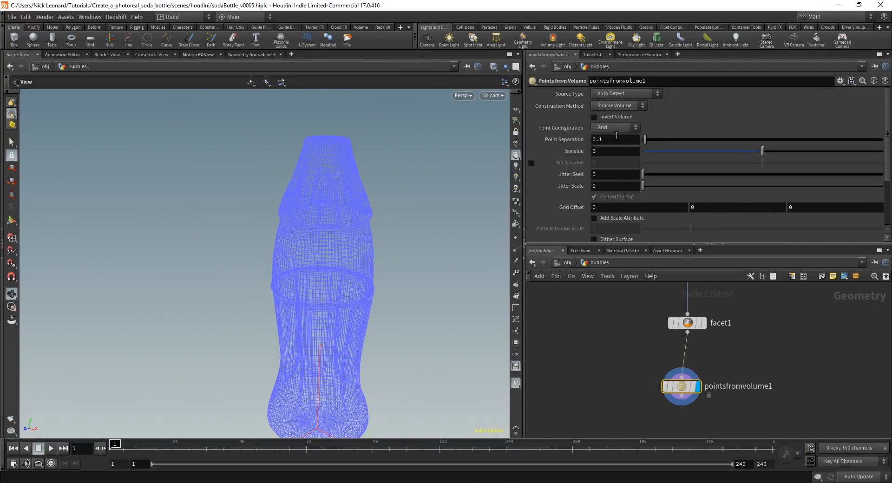
{"action": "scroll", "coordinate": [348, 247], "scroll_direction": "up", "scroll_amount": 5}
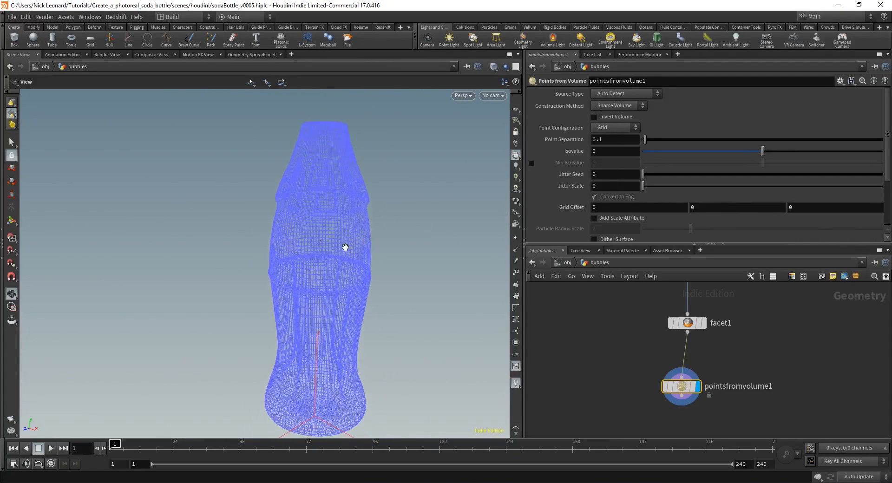
{"action": "mouse_move", "coordinate": [605, 140]}
{"action": "middle_mouse_down"}
{"action": "mouse_move", "coordinate": [606, 170]}
{"action": "mouse_move", "coordinate": [607, 145]}
{"action": "middle_mouse_up"}
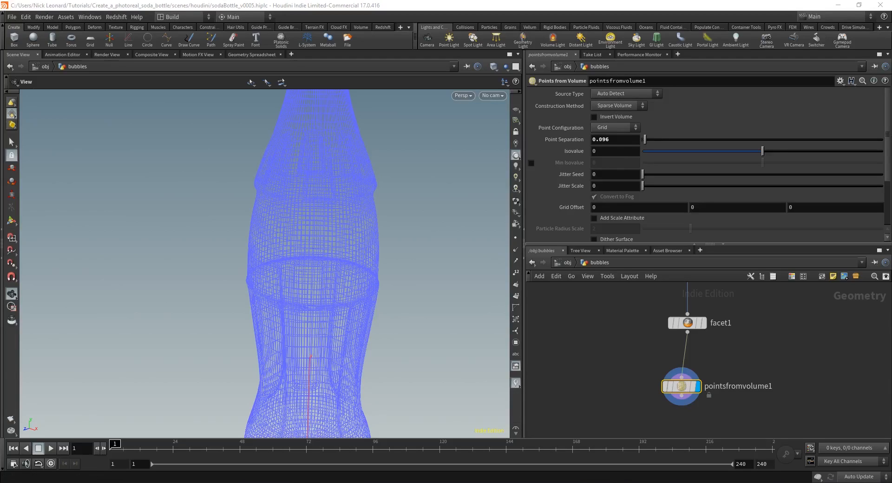
{"action": "left_click", "coordinate": [616, 139]}
{"action": "type", "text": ".002"}
{"action": "key", "text": "Return"}
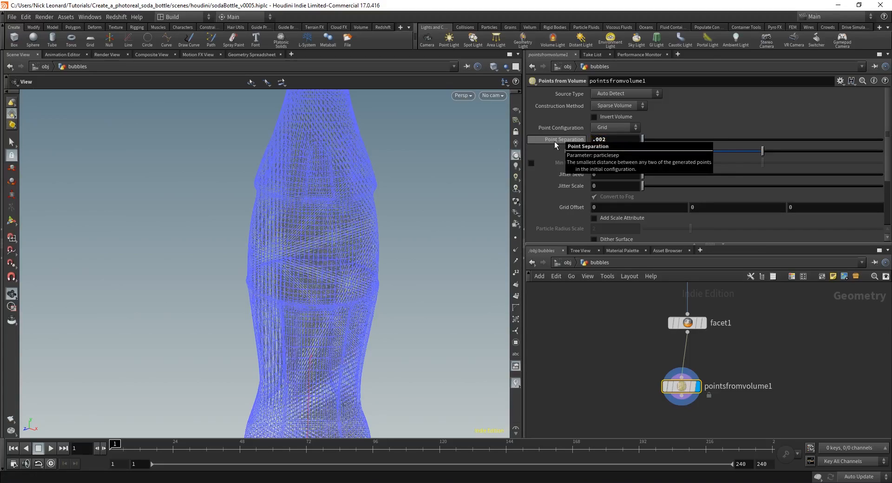
Step: Keep the Grid point configuration and switch the Points from Volume construction method to Dense Grid
{"action": "scroll", "coordinate": [349, 246], "scroll_direction": "up", "scroll_amount": 5}
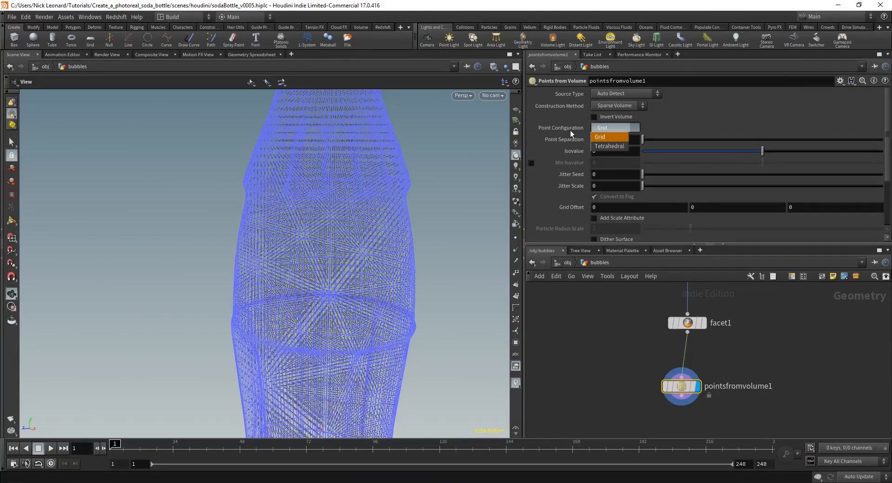
{"action": "left_click", "coordinate": [608, 138]}
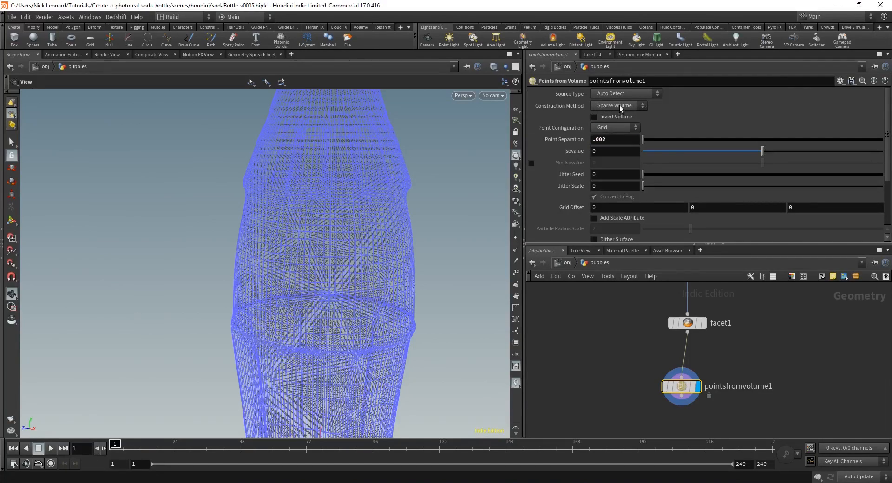
{"action": "left_click", "coordinate": [620, 106]}
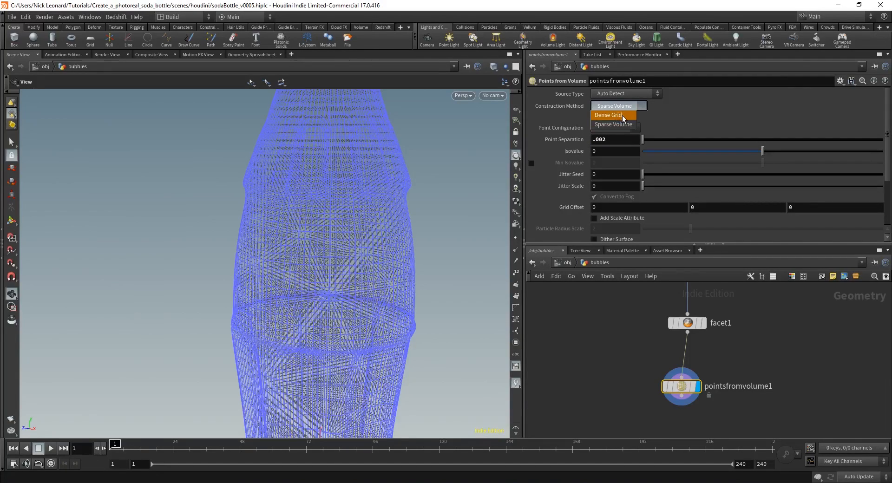
{"action": "left_click", "coordinate": [622, 116]}
{"action": "scroll", "coordinate": [382, 282], "scroll_direction": "up", "scroll_amount": 5}
{"action": "left_click_drag", "start_coordinate": [448, 238], "coordinate": [386, 234]}
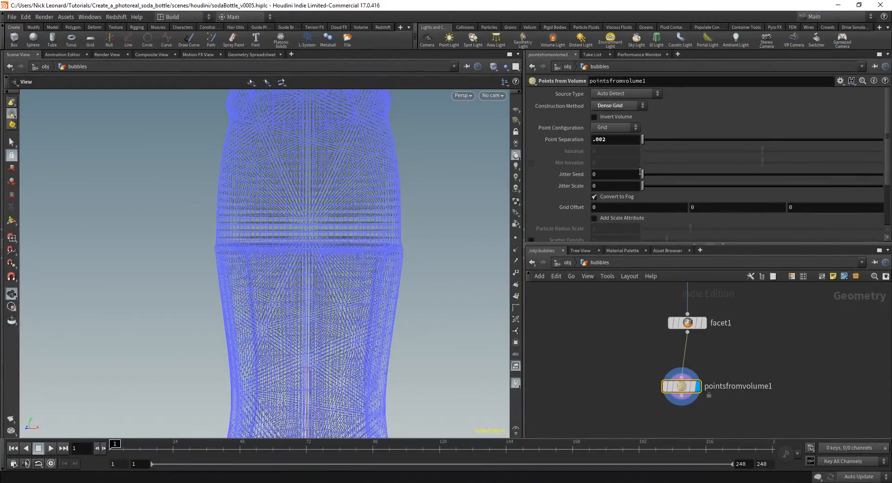
Step: Set the Points from Volume node's jitter seed to 5.62 and jitter scale to 3.28, and inspect the scattered points
{"action": "left_click_drag", "start_coordinate": [653, 174], "coordinate": [777, 174]}
{"action": "left_click_drag", "start_coordinate": [362, 221], "coordinate": [375, 251]}
{"action": "left_click_drag", "start_coordinate": [643, 185], "coordinate": [721, 186]}
{"action": "left_click_drag", "start_coordinate": [368, 252], "coordinate": [369, 279]}
{"action": "right_click_drag", "start_coordinate": [369, 279], "coordinate": [315, 255]}
{"action": "scroll", "coordinate": [641, 375], "scroll_direction": "down", "scroll_amount": 2}
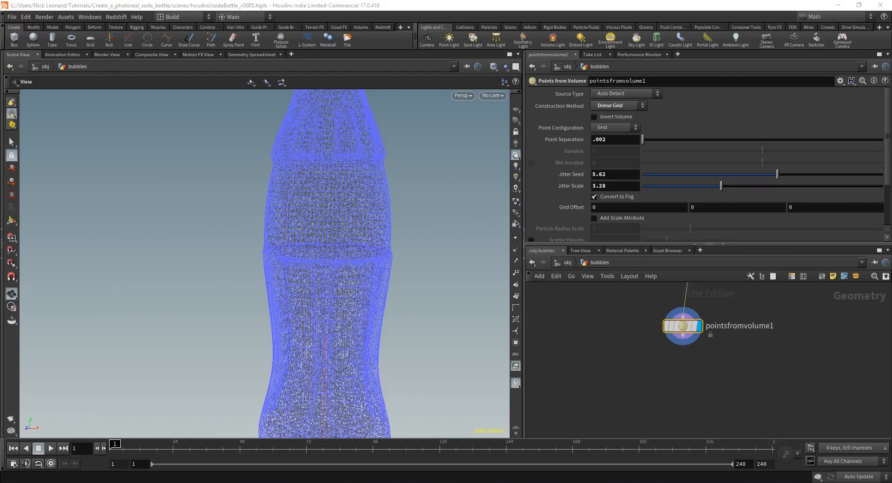
{"action": "right_click_drag", "start_coordinate": [282, 241], "coordinate": [325, 270]}
{"action": "left_click_drag", "start_coordinate": [306, 272], "coordinate": [291, 376]}
{"action": "left_click_drag", "start_coordinate": [343, 390], "coordinate": [355, 372]}
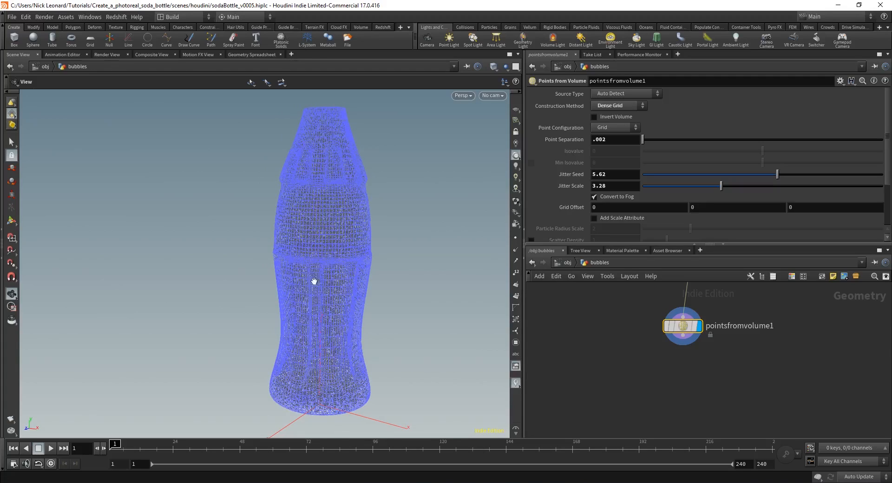
{"action": "left_click_drag", "start_coordinate": [283, 314], "coordinate": [311, 298]}
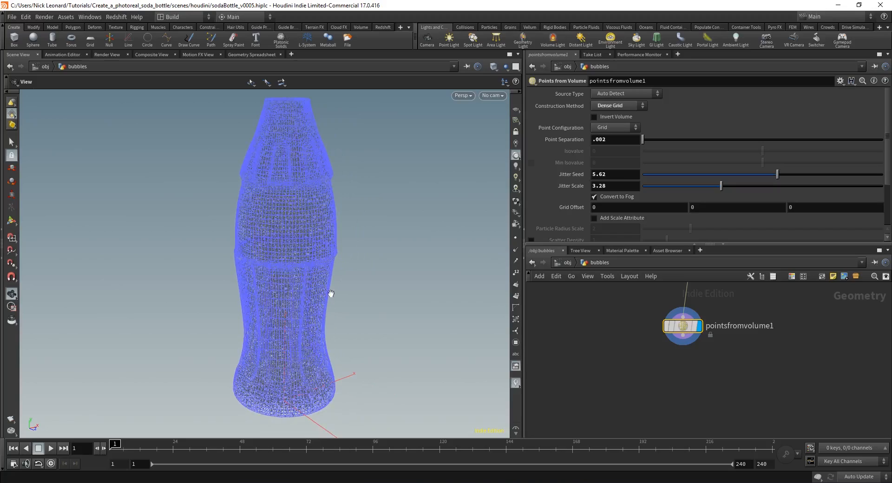
Step: Paste the copied group of sphere, mountain and merge nodes into free space beside the pointsfromvolume1 chain
{"action": "middle_click_drag", "start_coordinate": [768, 353], "coordinate": [697, 358]}
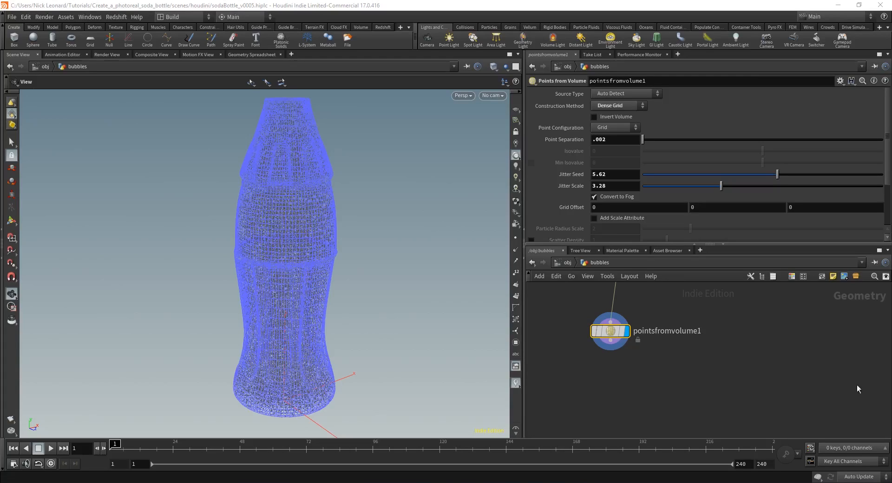
{"action": "key", "text": "h"}
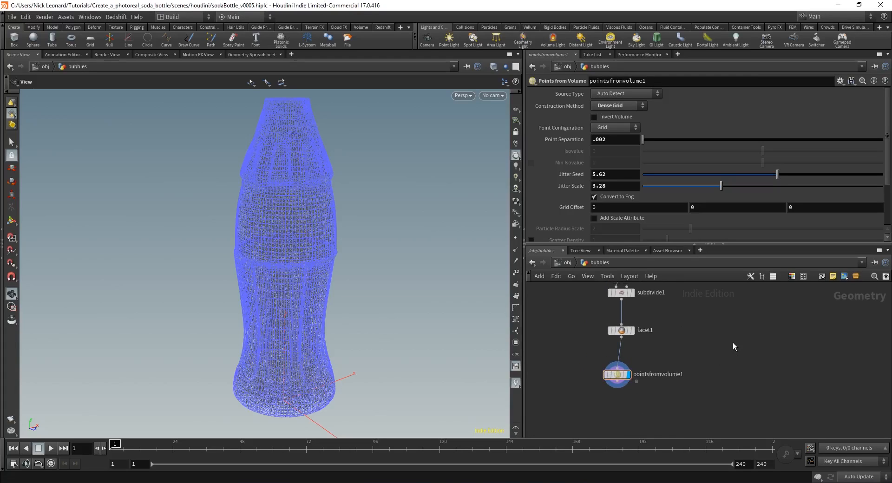
{"action": "key", "text": "ctrl+v"}
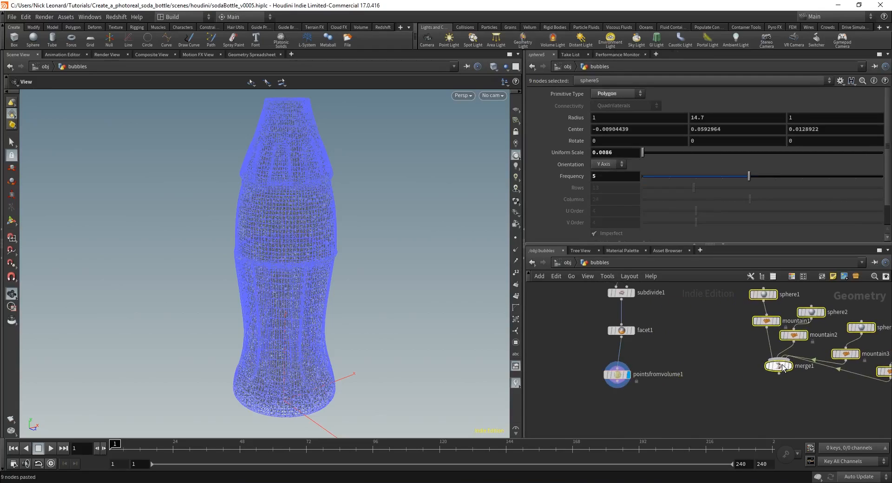
{"action": "left_click", "coordinate": [725, 332]}
{"action": "middle_click_drag", "start_coordinate": [726, 332], "coordinate": [698, 357]}
{"action": "scroll", "coordinate": [738, 302], "scroll_direction": "up", "scroll_amount": 2}
Step: Display sphere1, set its Y radius to 14.565, and undo the further radius change
{"action": "left_click", "coordinate": [747, 320]}
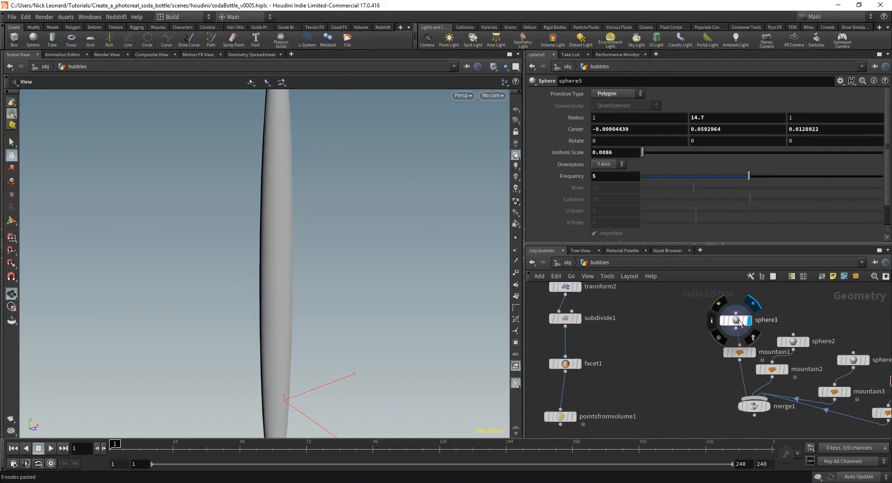
{"action": "scroll", "coordinate": [279, 267], "scroll_direction": "down", "scroll_amount": 3}
{"action": "left_click", "coordinate": [734, 320]}
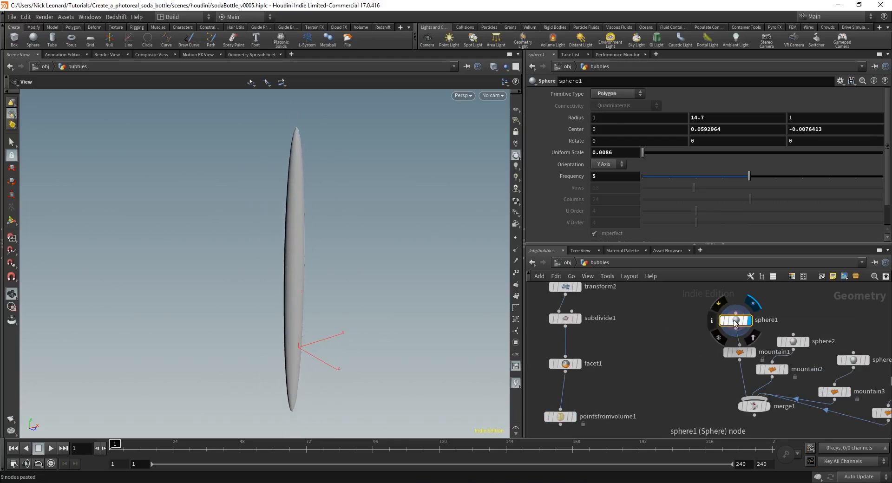
{"action": "middle_click_drag", "start_coordinate": [715, 118], "coordinate": [696, 148]}
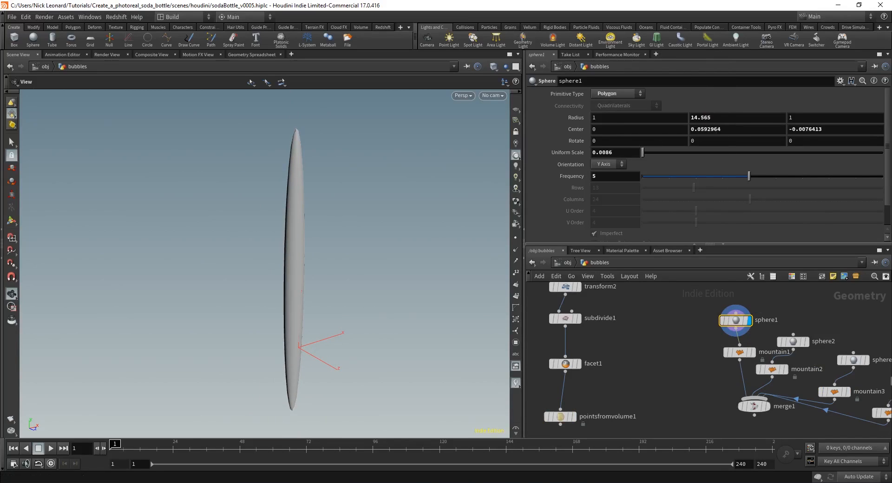
{"action": "mouse_move", "coordinate": [762, 119]}
{"action": "middle_mouse_down"}
{"action": "mouse_move", "coordinate": [762, 95]}
{"action": "mouse_move", "coordinate": [736, 95]}
{"action": "mouse_move", "coordinate": [761, 120]}
{"action": "middle_mouse_up"}
{"action": "key", "text": "ctrl+z"}
{"action": "scroll", "coordinate": [737, 335], "scroll_direction": "up", "scroll_amount": 2}
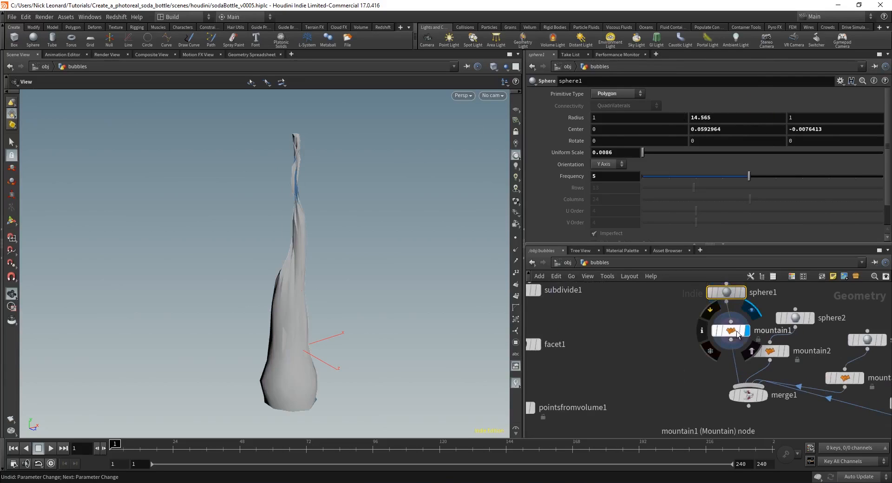
Step: Inspect the noise-deformed spheres from mountain1 and mountain2 in turn, along with each node's parameters
{"action": "left_click", "coordinate": [743, 331]}
{"action": "left_click_drag", "start_coordinate": [205, 314], "coordinate": [266, 318]}
{"action": "scroll", "coordinate": [762, 376], "scroll_direction": "down", "scroll_amount": 3}
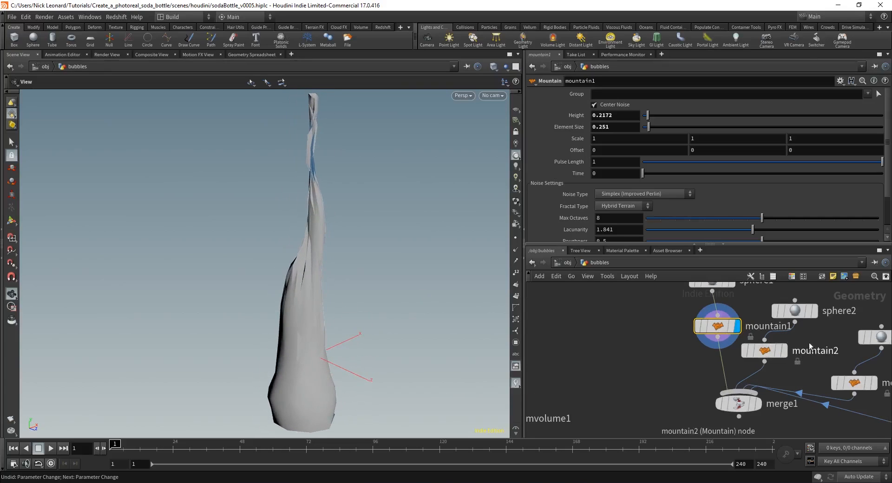
{"action": "scroll", "coordinate": [710, 399], "scroll_direction": "up", "scroll_amount": 2}
{"action": "scroll", "coordinate": [690, 339], "scroll_direction": "up", "scroll_amount": 1}
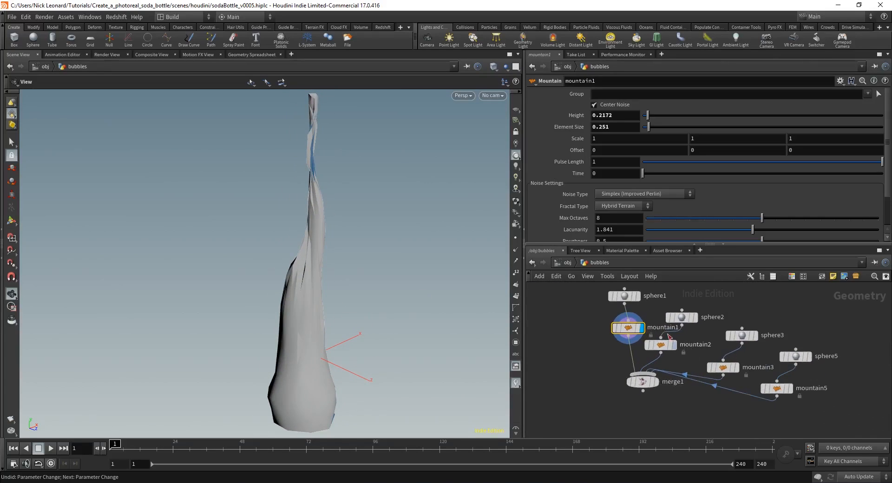
{"action": "left_click", "coordinate": [672, 345]}
{"action": "left_click", "coordinate": [662, 348]}
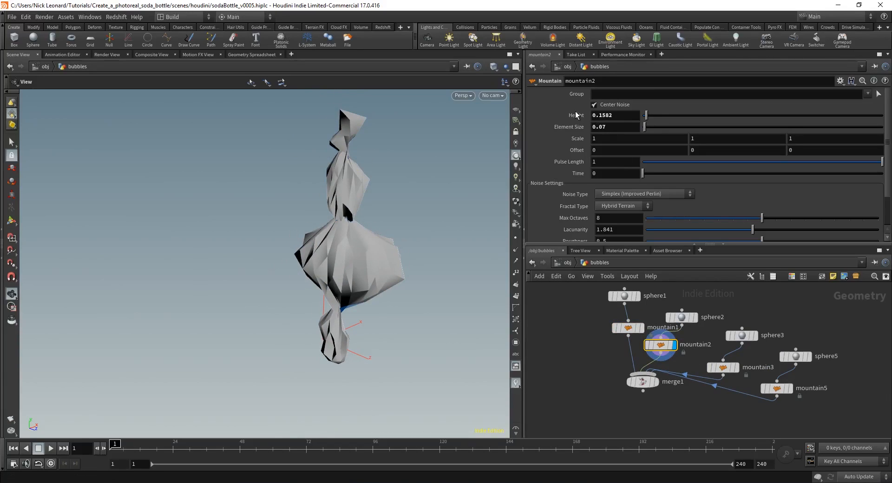
Step: Display mountain3 and mountain5 in turn to inspect their noise-deformed spheres
{"action": "left_click", "coordinate": [722, 368]}
{"action": "left_click", "coordinate": [735, 368]}
{"action": "left_click", "coordinate": [777, 388]}
{"action": "left_click", "coordinate": [789, 388]}
Step: Display merge1, move it lower beneath the four mountain nodes, and inspect the combined shapes
{"action": "left_click", "coordinate": [654, 381]}
{"action": "left_click", "coordinate": [640, 383]}
{"action": "left_click_drag", "start_coordinate": [640, 382], "coordinate": [652, 420]}
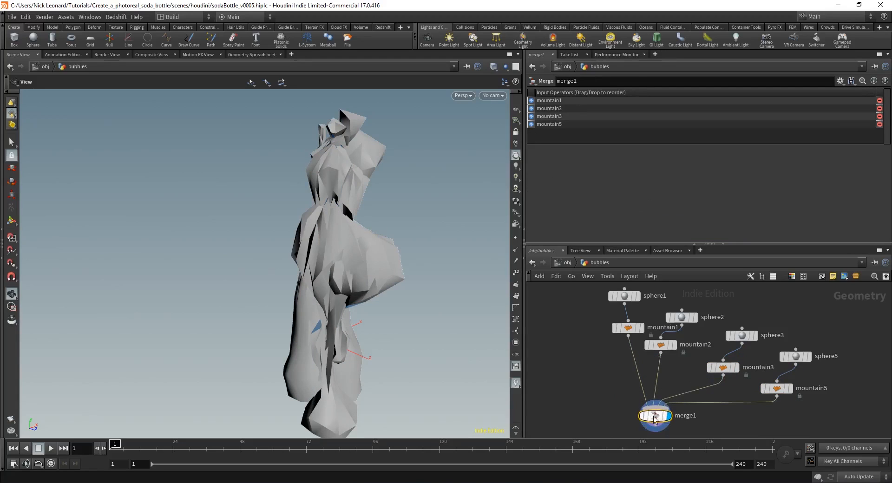
{"action": "middle_click_drag", "start_coordinate": [696, 424], "coordinate": [719, 397]}
{"action": "scroll", "coordinate": [719, 397], "scroll_direction": "up", "scroll_amount": 1}
{"action": "left_click_drag", "start_coordinate": [418, 325], "coordinate": [365, 291]}
Step: Add a Group Create node below pointsfromvolume1
{"action": "scroll", "coordinate": [600, 368], "scroll_direction": "down", "scroll_amount": 2}
{"action": "middle_click_drag", "start_coordinate": [600, 368], "coordinate": [695, 357]}
{"action": "key", "text": "Tab"}
{"action": "type", "text": "group"}
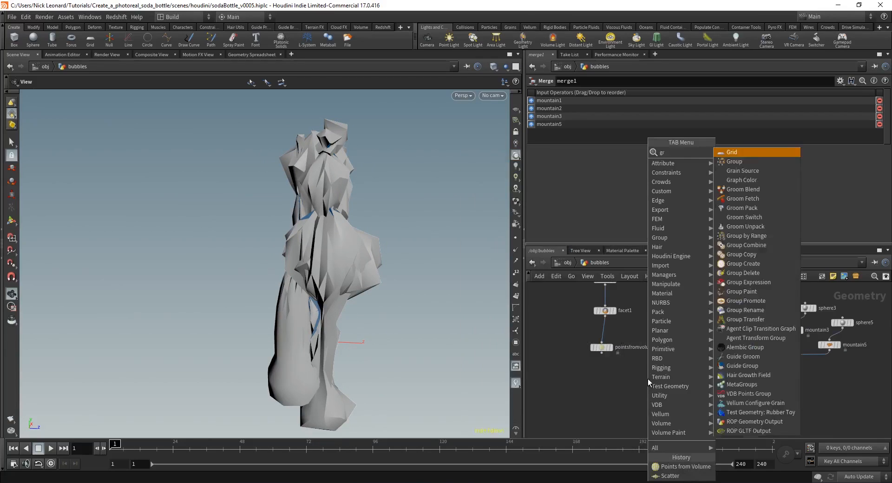
{"action": "key", "text": "Return"}
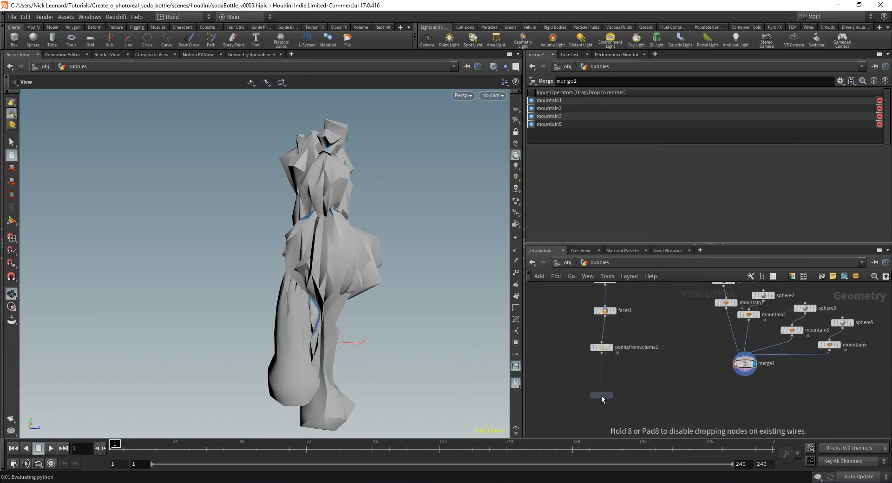
{"action": "left_click", "coordinate": [601, 394]}
{"action": "scroll", "coordinate": [601, 394], "scroll_direction": "up", "scroll_amount": 4}
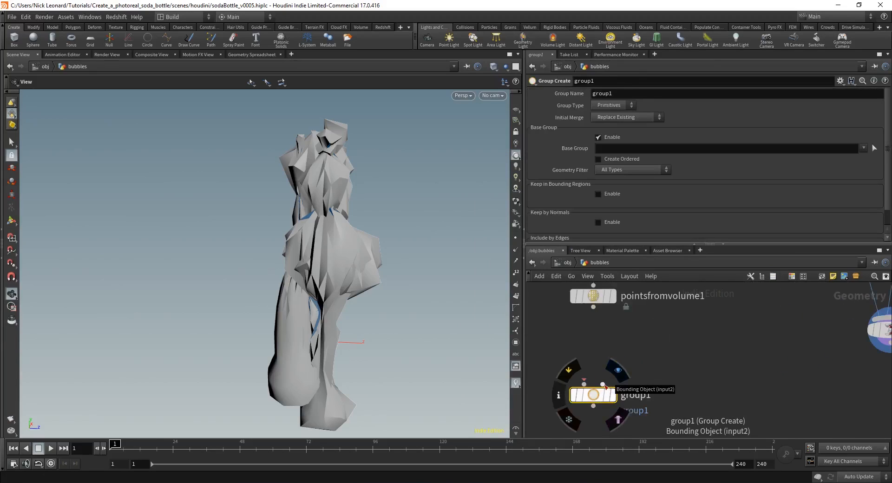
Step: Connect merge1's output to the Bounding Object input of group1
{"action": "scroll", "coordinate": [605, 386], "scroll_direction": "down", "scroll_amount": 3}
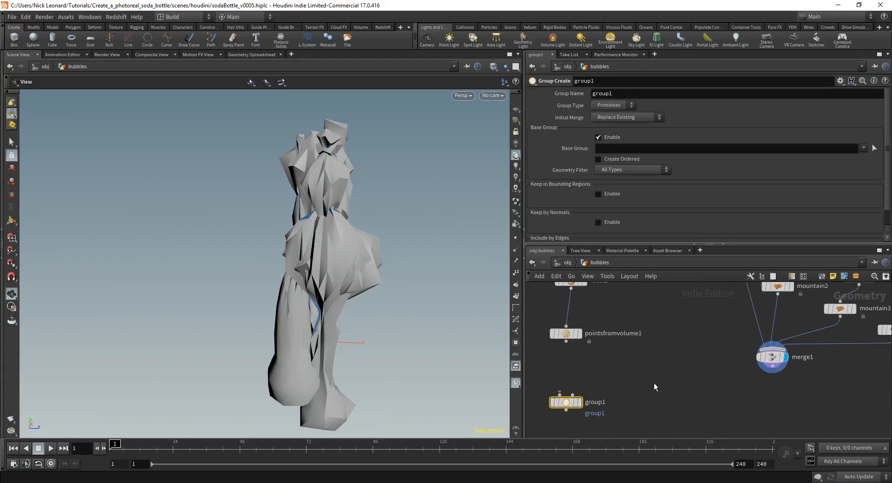
{"action": "left_click", "coordinate": [572, 395]}
{"action": "middle_click_drag", "start_coordinate": [713, 339], "coordinate": [703, 373]}
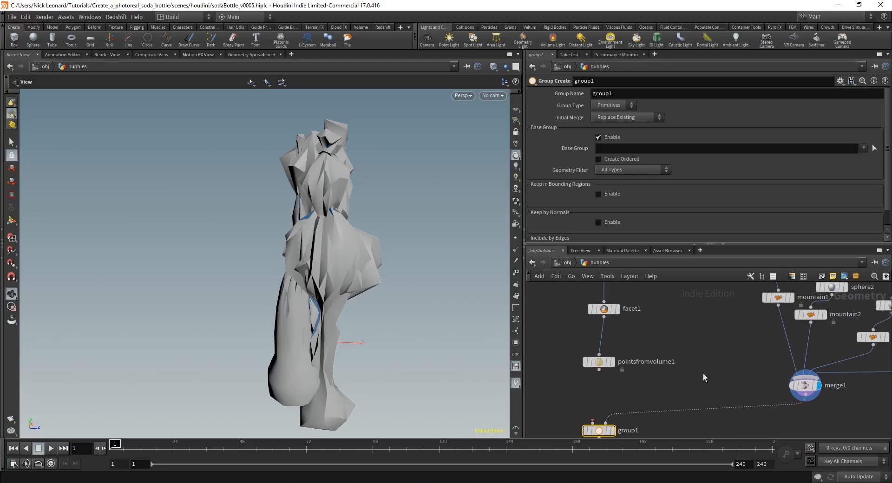
Step: Display pointsfromvolume1 and merge1 in turn to compare the bottle's points with the merged bounding shapes
{"action": "left_click", "coordinate": [609, 362]}
{"action": "left_click", "coordinate": [598, 362]}
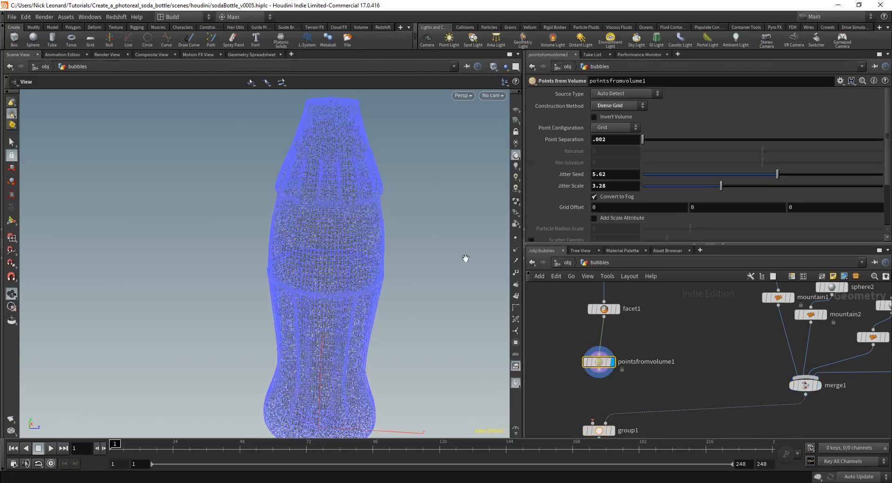
{"action": "left_click", "coordinate": [819, 385]}
{"action": "left_click", "coordinate": [806, 387]}
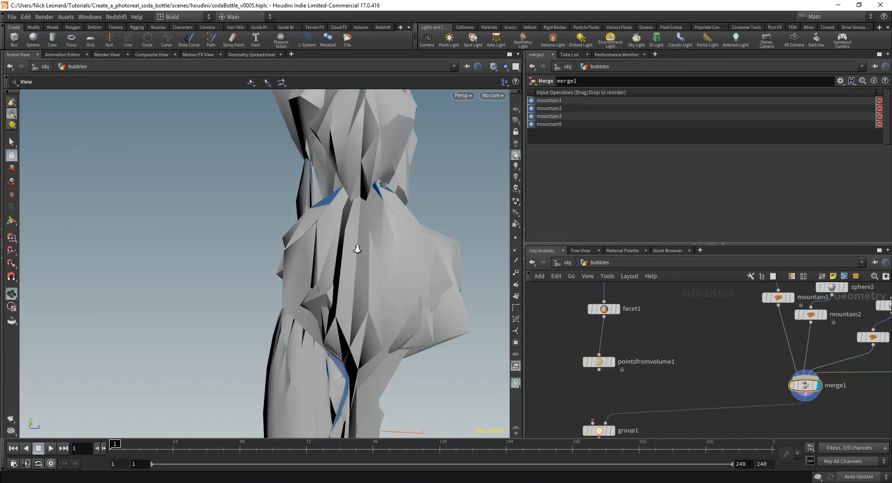
{"action": "left_click_drag", "start_coordinate": [374, 279], "coordinate": [325, 271]}
{"action": "left_click_drag", "start_coordinate": [389, 215], "coordinate": [413, 230]}
Step: Connect pointsfromvolume1's output to the first input of group1
{"action": "middle_click_drag", "start_coordinate": [654, 383], "coordinate": [677, 352]}
{"action": "scroll", "coordinate": [622, 376], "scroll_direction": "up", "scroll_amount": 2}
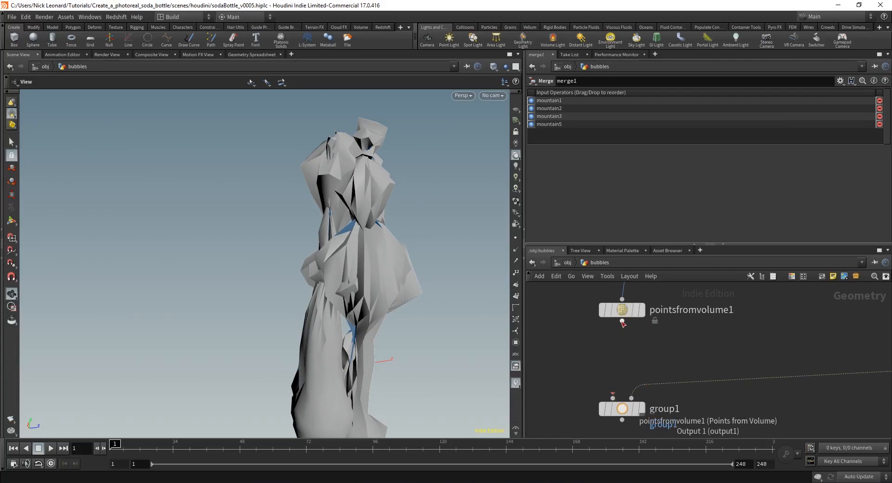
{"action": "left_click_drag", "start_coordinate": [622, 321], "coordinate": [612, 398]}
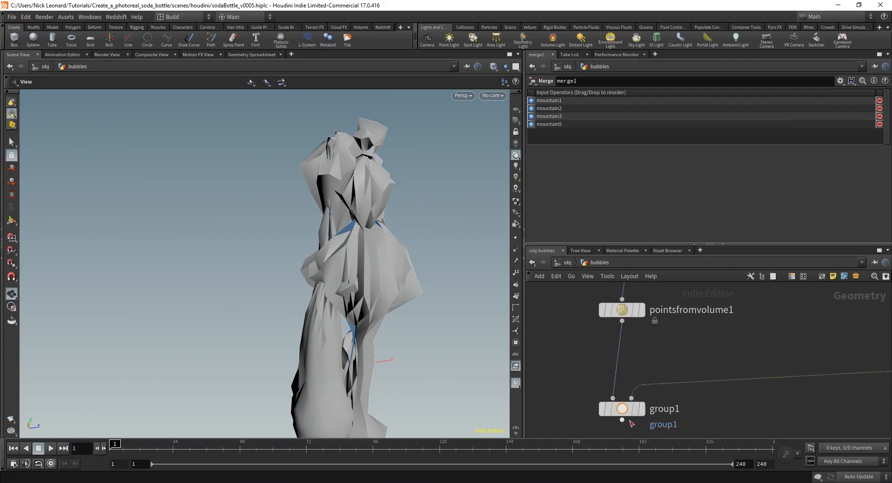
Step: Display group1 and set its group type to Points
{"action": "middle_click_drag", "start_coordinate": [697, 417], "coordinate": [703, 361]}
{"action": "scroll", "coordinate": [655, 360], "scroll_direction": "up", "scroll_amount": 1}
{"action": "left_click", "coordinate": [650, 353]}
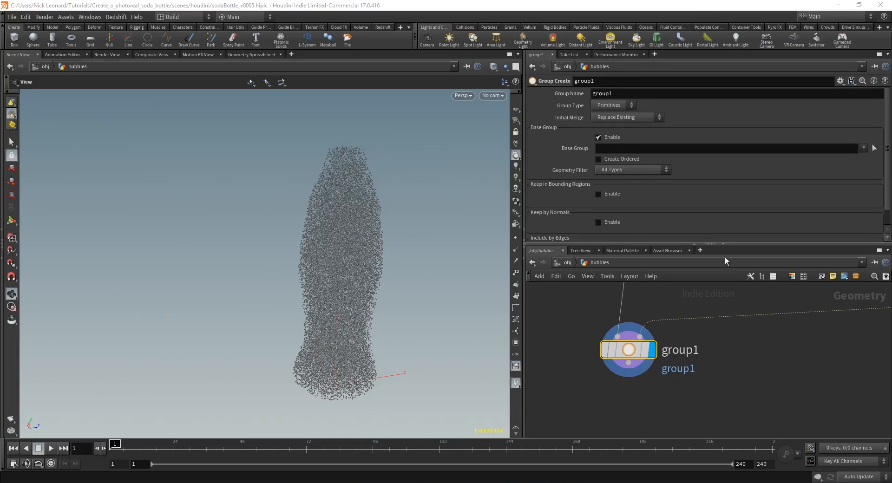
{"action": "left_click", "coordinate": [613, 105]}
{"action": "left_click", "coordinate": [619, 115]}
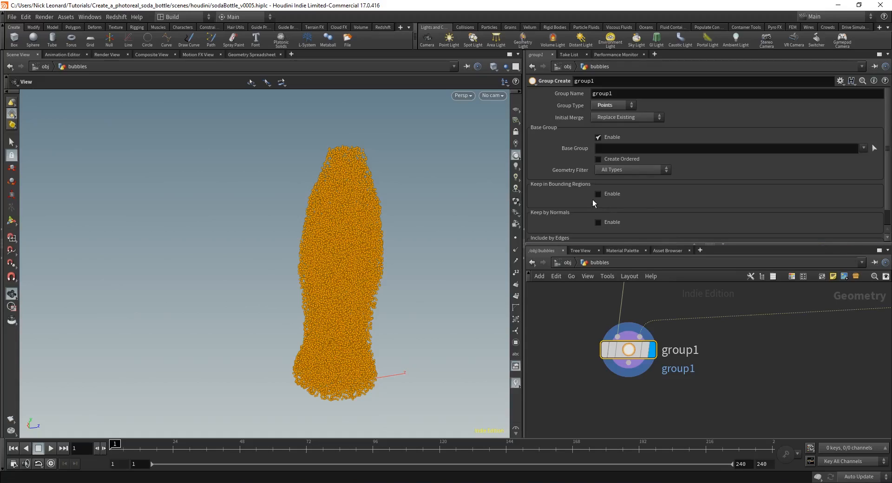
Step: Enable Keep in Bounding Regions on group1 with the bounding type Bounding Object (points or vertices only)
{"action": "scroll", "coordinate": [618, 184], "scroll_direction": "down", "scroll_amount": 1}
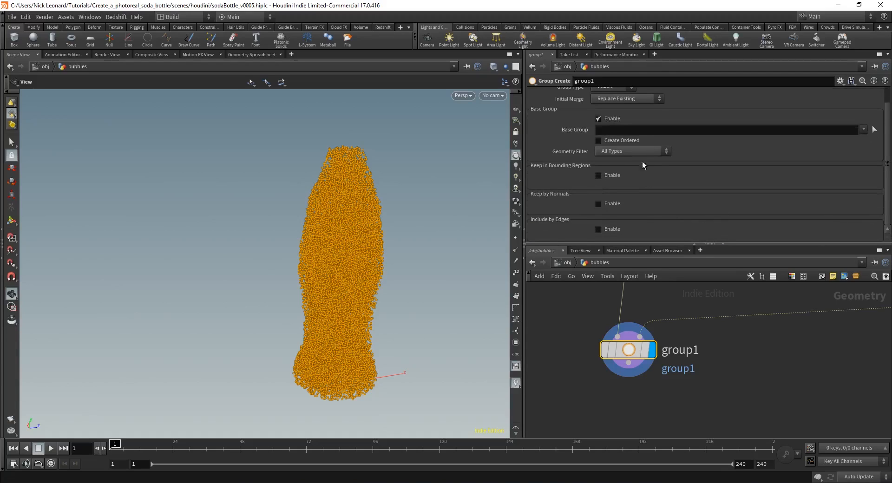
{"action": "left_click", "coordinate": [606, 176]}
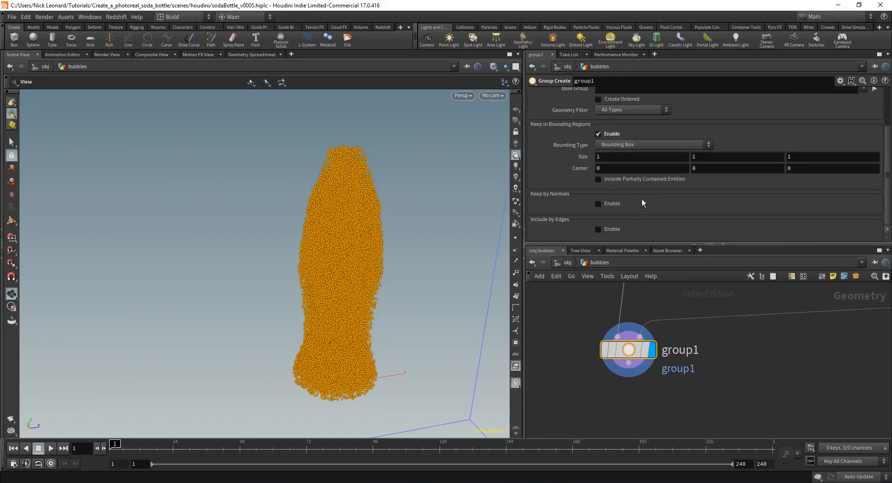
{"action": "left_click", "coordinate": [623, 144]}
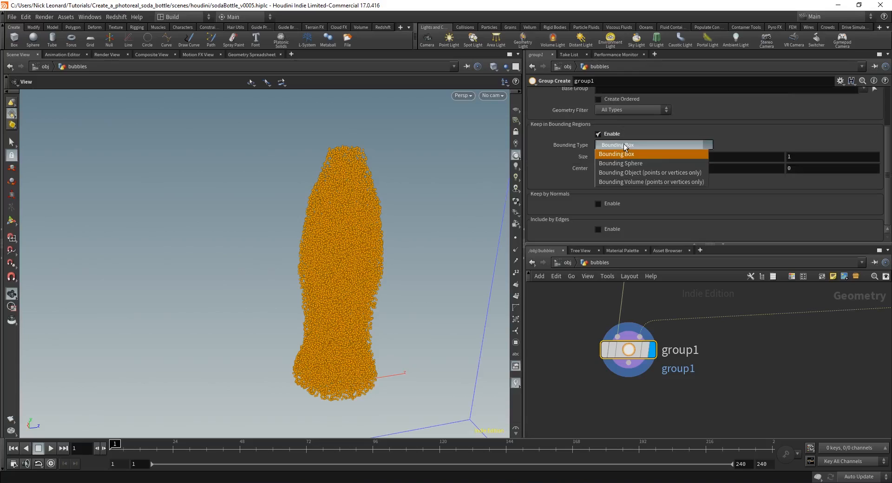
{"action": "left_click", "coordinate": [656, 173]}
Step: Examine the grouped points from several angles, comparing the merged shapes in merge1 with the group1 result
{"action": "left_click_drag", "start_coordinate": [299, 280], "coordinate": [433, 321]}
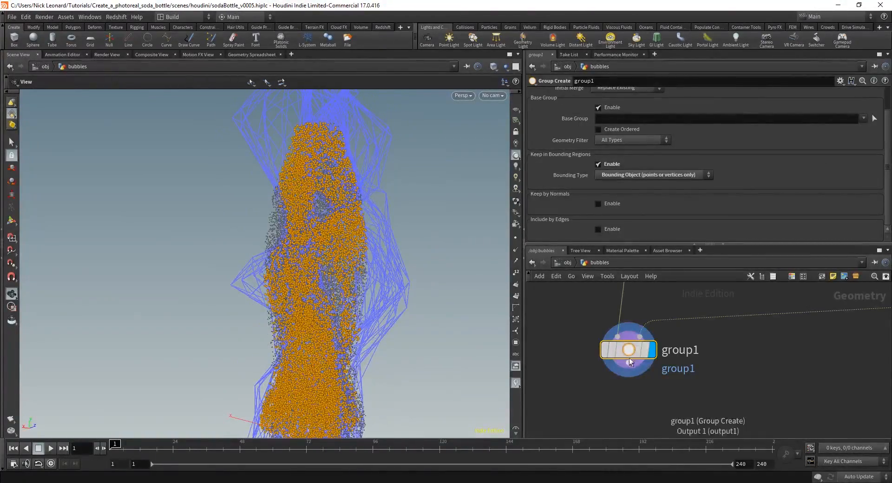
{"action": "left_click_drag", "start_coordinate": [298, 319], "coordinate": [301, 204]}
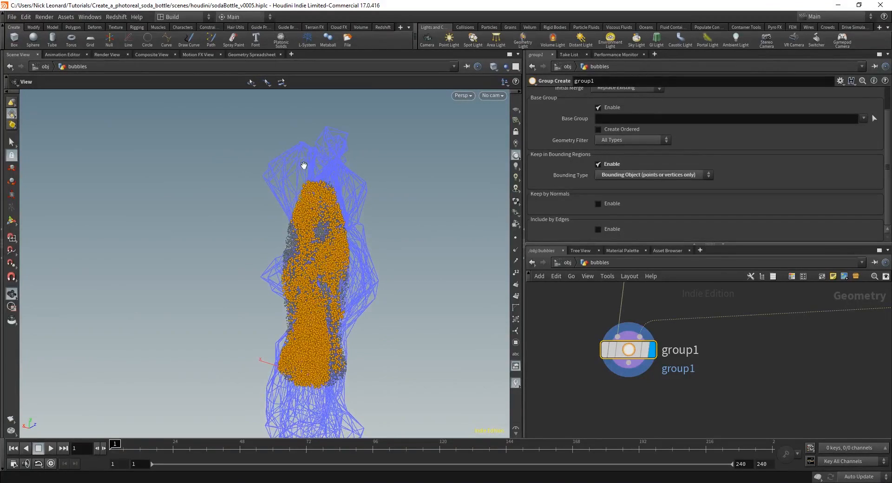
{"action": "mouse_move", "coordinate": [397, 340]}
{"action": "left_mouse_down"}
{"action": "mouse_move", "coordinate": [378, 337]}
{"action": "mouse_move", "coordinate": [386, 338]}
{"action": "left_mouse_up"}
{"action": "scroll", "coordinate": [752, 351], "scroll_direction": "down", "scroll_amount": 5}
{"action": "scroll", "coordinate": [853, 321], "scroll_direction": "up", "scroll_amount": 3}
{"action": "middle_click_drag", "start_coordinate": [854, 315], "coordinate": [781, 314]}
{"action": "left_click", "coordinate": [785, 318]}
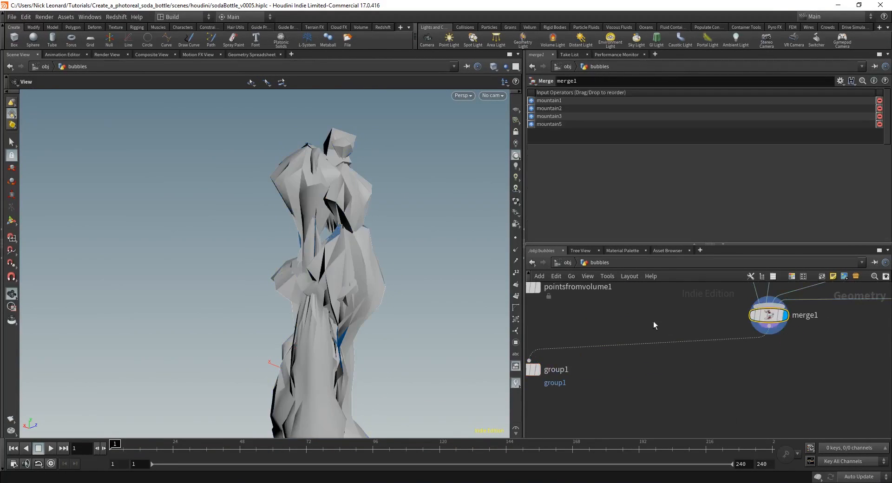
{"action": "middle_click_drag", "start_coordinate": [558, 372], "coordinate": [649, 374]}
{"action": "left_click", "coordinate": [647, 372]}
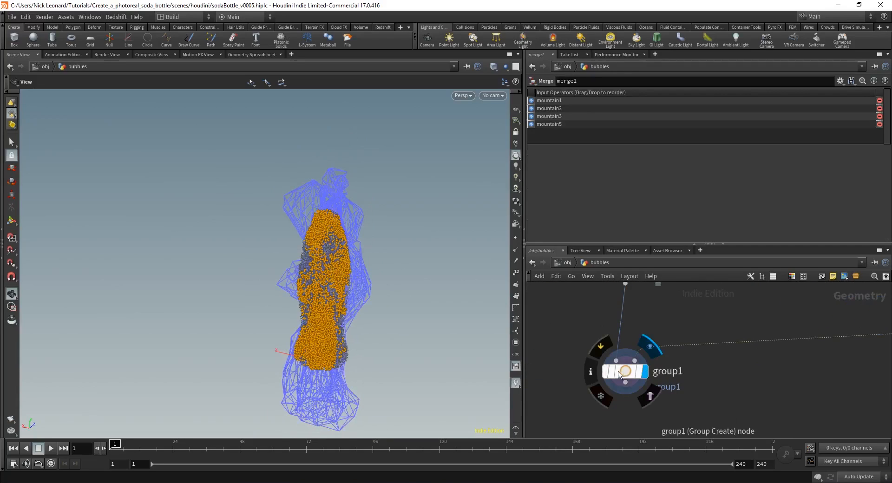
Step: Name the point group grouped_points in group1
{"action": "scroll", "coordinate": [591, 208], "scroll_direction": "up", "scroll_amount": 2}
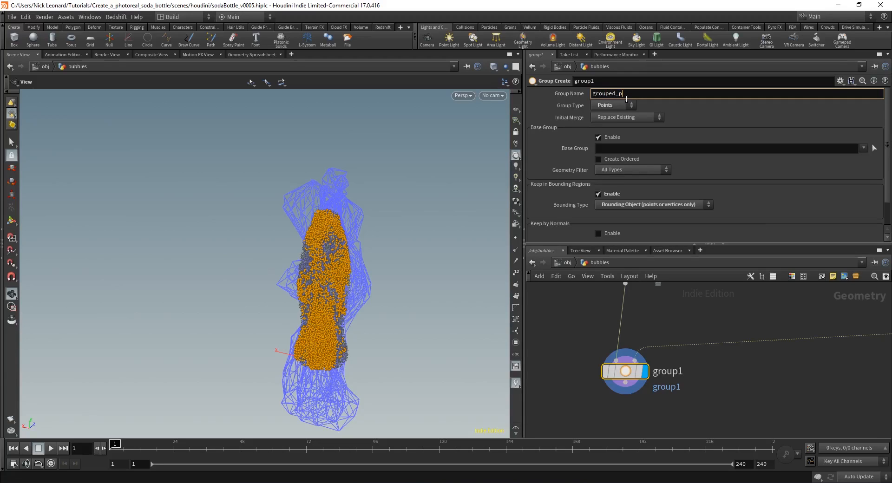
{"action": "type", "text": "s"}
{"action": "key", "text": "Return"}
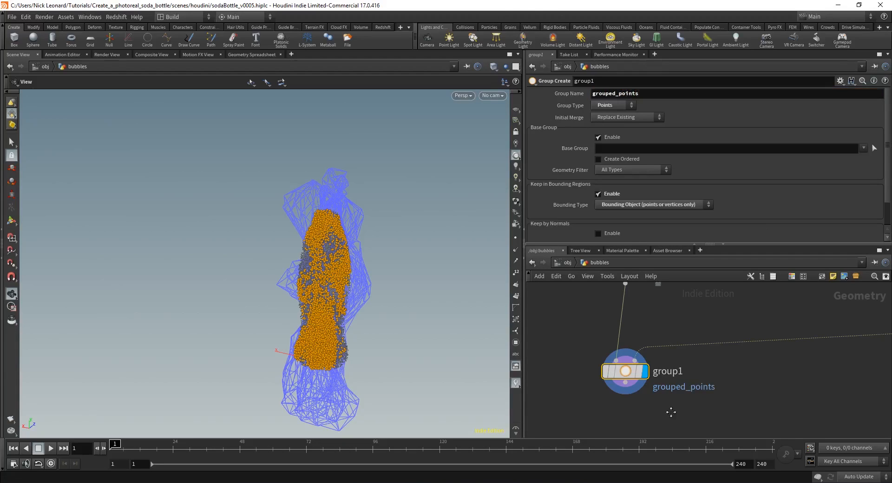
Step: Add a Delete node below group1, connect group1's output to it, and display it
{"action": "key", "text": "Tab"}
{"action": "type", "text": "dele"}
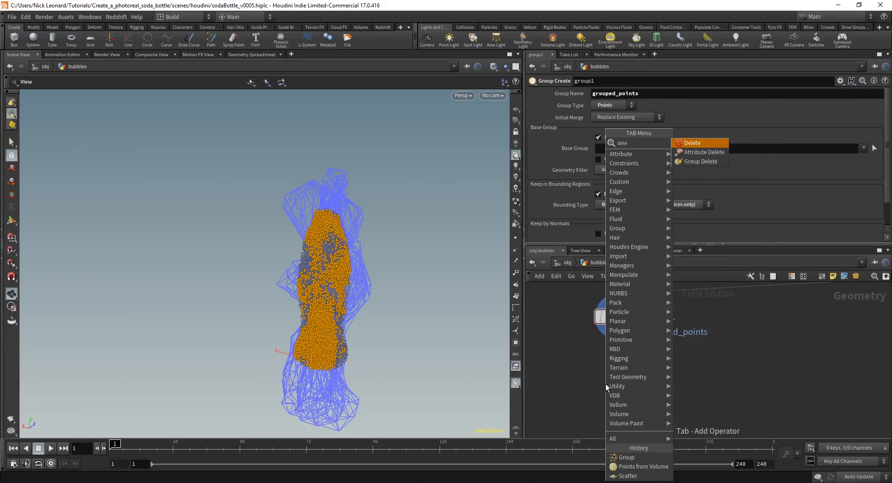
{"action": "key", "text": "Return"}
{"action": "left_click", "coordinate": [616, 391]}
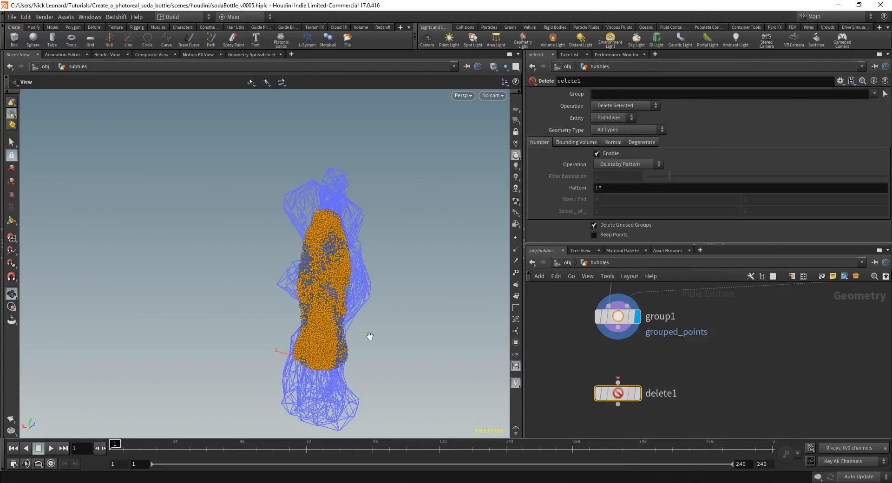
{"action": "left_click_drag", "start_coordinate": [609, 328], "coordinate": [617, 382]}
{"action": "left_click", "coordinate": [636, 393]}
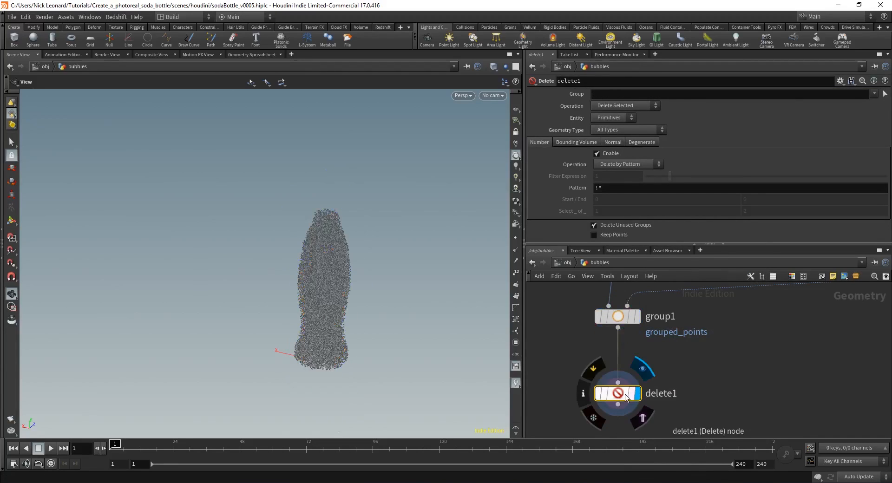
Step: Set delete1's group to grouped_points and its entity to Points, and inspect the remaining points
{"action": "scroll", "coordinate": [424, 352], "scroll_direction": "up", "scroll_amount": 4}
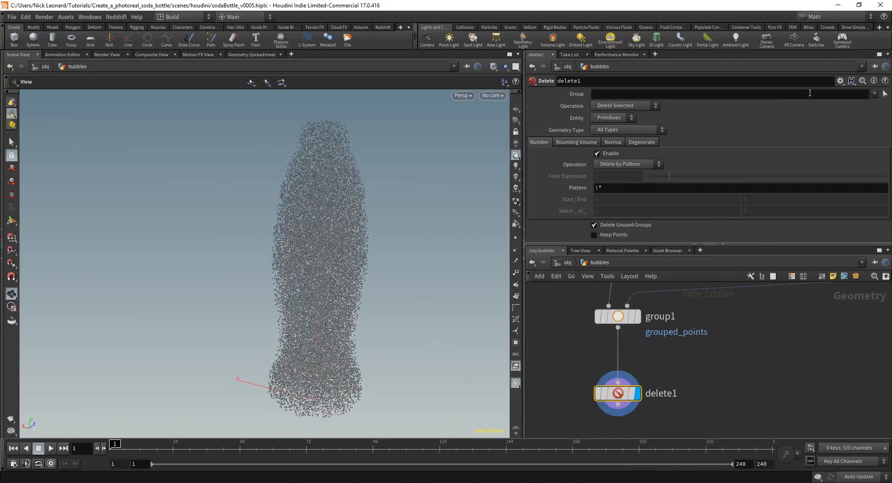
{"action": "left_click", "coordinate": [855, 104]}
{"action": "left_click", "coordinate": [611, 121]}
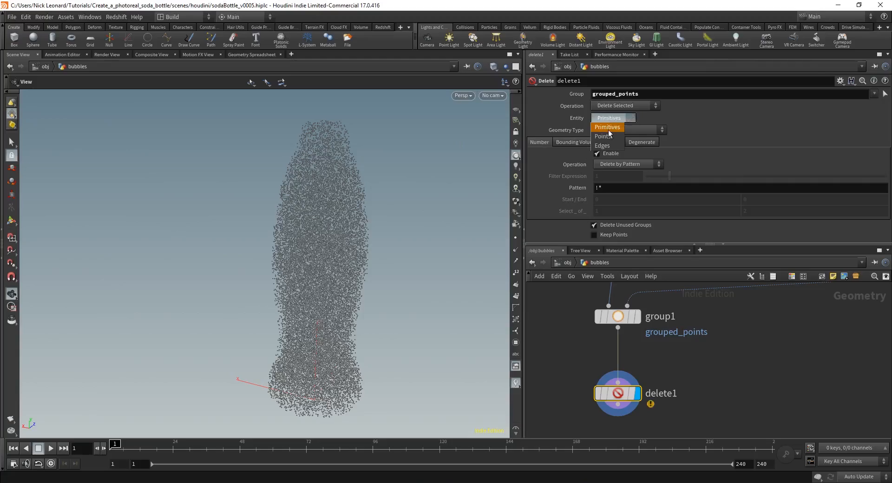
{"action": "left_click", "coordinate": [608, 131]}
{"action": "left_click_drag", "start_coordinate": [318, 264], "coordinate": [340, 265]}
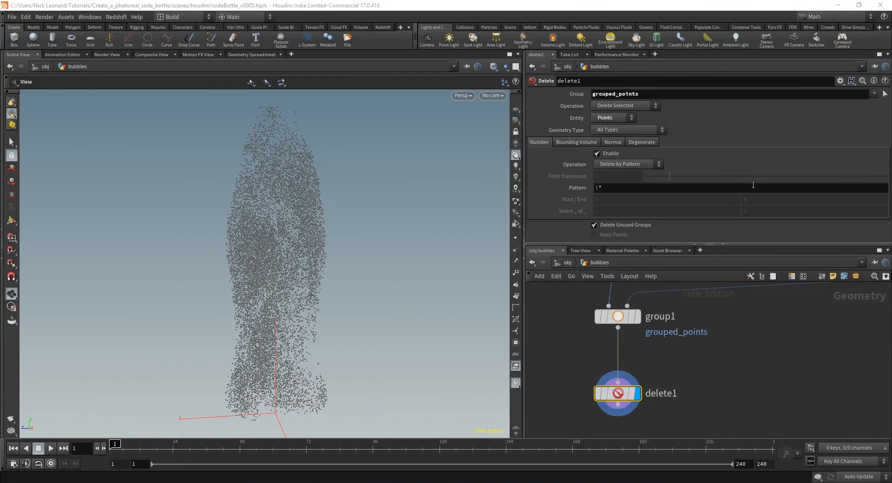
{"action": "left_click_drag", "start_coordinate": [334, 211], "coordinate": [311, 217]}
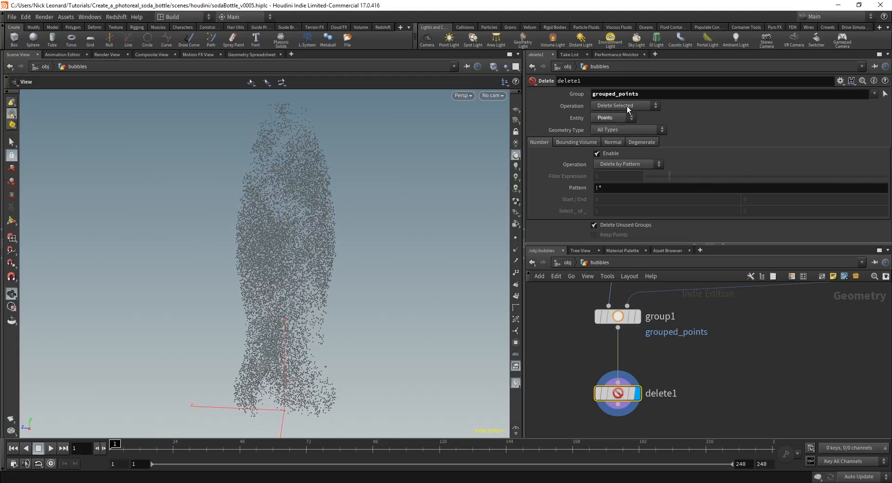
Step: Try the Delete Non-Selected operation on delete1, compare the points, and return it to Delete Selected
{"action": "left_click", "coordinate": [618, 125]}
{"action": "left_click_drag", "start_coordinate": [403, 269], "coordinate": [240, 263]}
{"action": "middle_click_drag", "start_coordinate": [645, 352], "coordinate": [647, 365]}
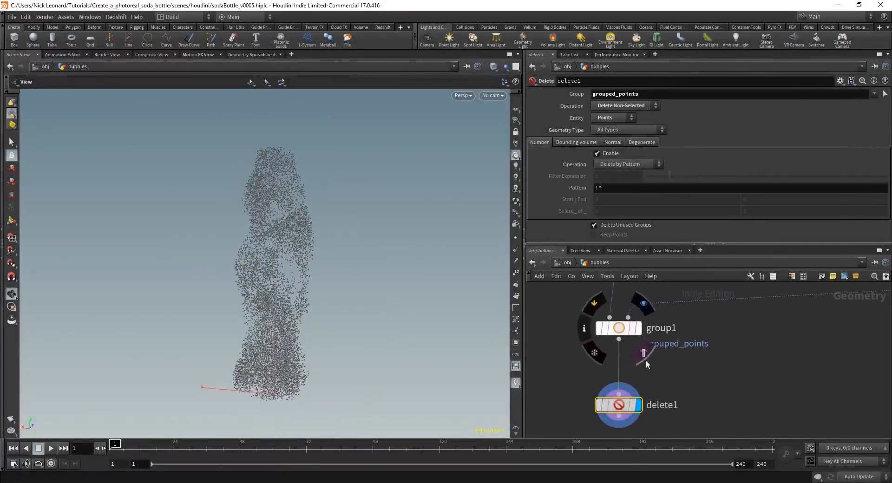
{"action": "left_click", "coordinate": [622, 107]}
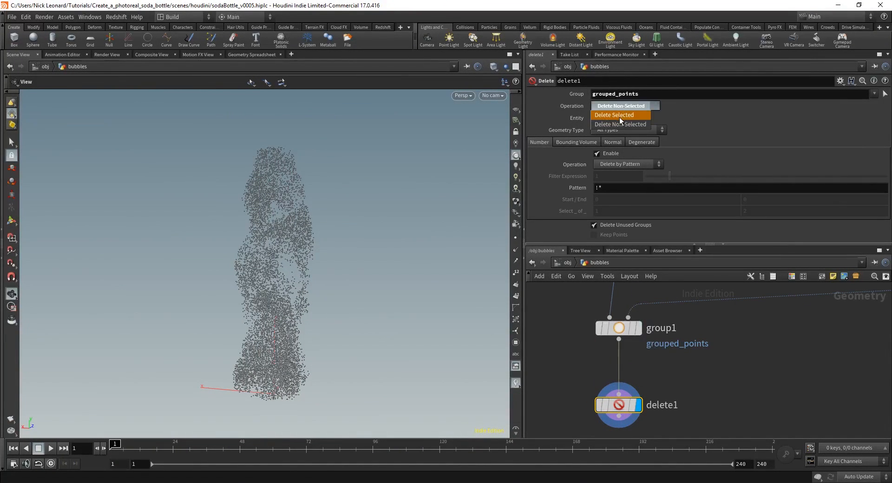
{"action": "left_click", "coordinate": [620, 106]}
{"action": "left_click", "coordinate": [617, 124]}
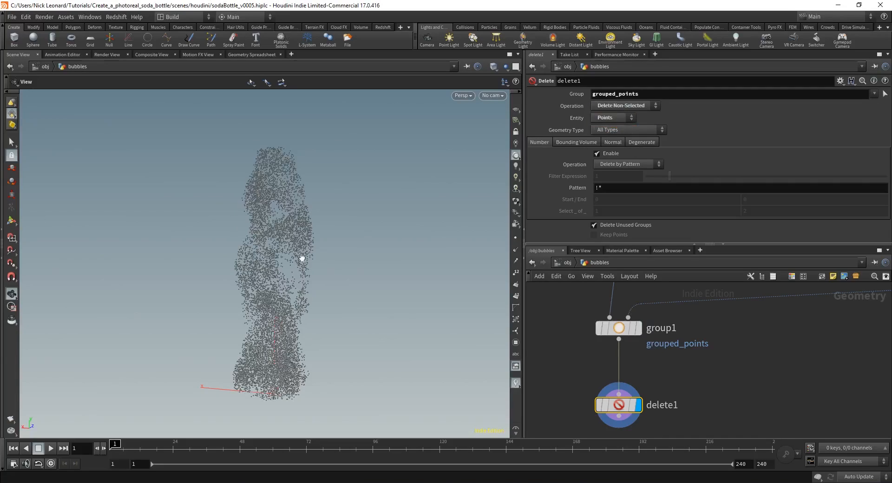
{"action": "left_click", "coordinate": [645, 106]}
{"action": "left_click", "coordinate": [614, 115]}
{"action": "left_click_drag", "start_coordinate": [305, 234], "coordinate": [457, 252]}
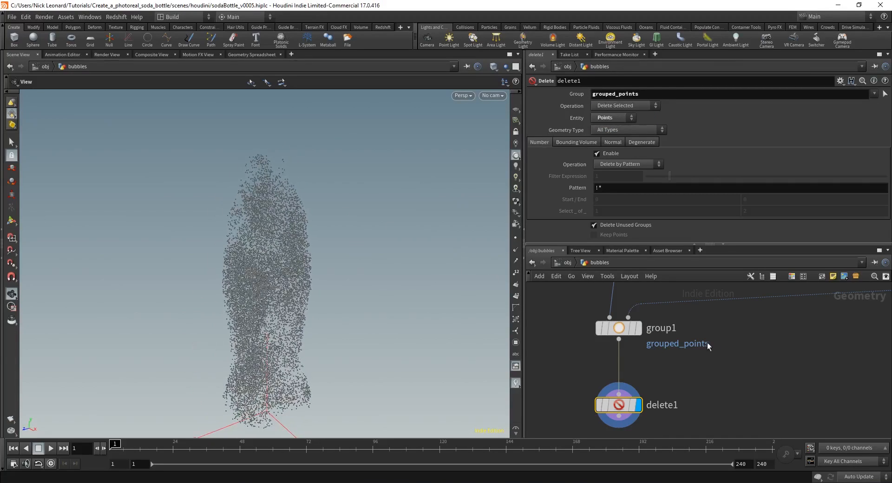
Step: Review the grouped points on group1, set delete1's operation to Delete Non-Selected, and display delete1
{"action": "left_click", "coordinate": [634, 329]}
{"action": "left_click", "coordinate": [612, 333]}
{"action": "left_click_drag", "start_coordinate": [350, 293], "coordinate": [286, 181]}
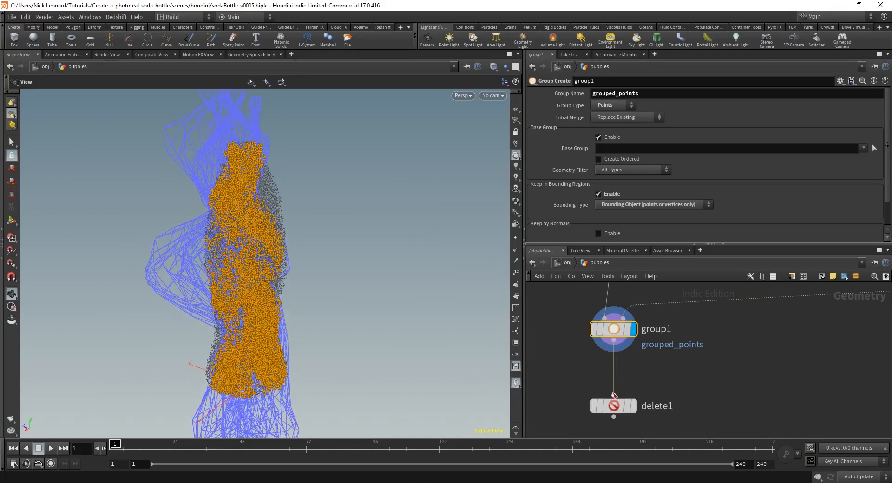
{"action": "left_click", "coordinate": [608, 405]}
{"action": "left_click", "coordinate": [625, 124]}
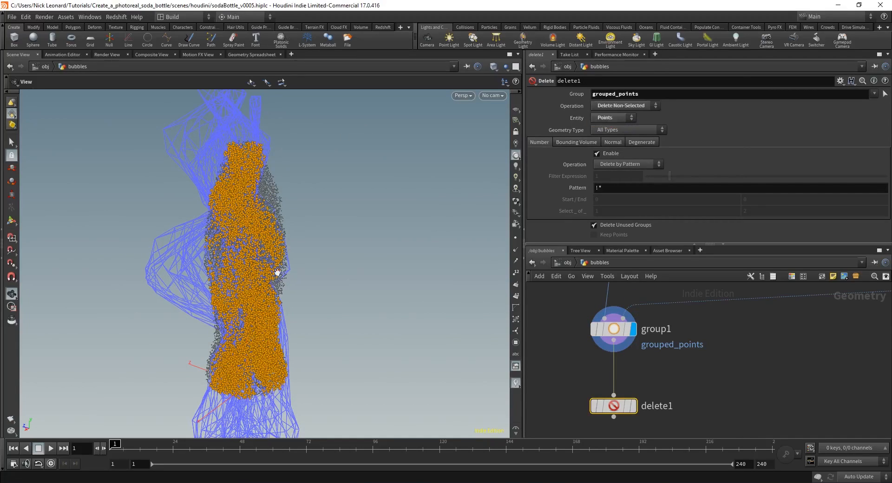
{"action": "left_click", "coordinate": [632, 405]}
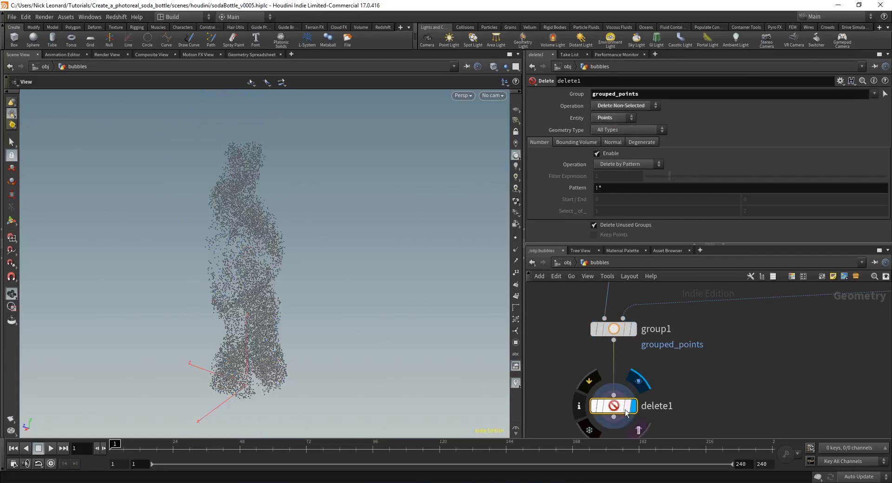
Step: Display group1, merge1 and delete1 in turn to review the grouped points, the merged deformed spheres and the points kept
{"action": "left_click", "coordinate": [632, 330]}
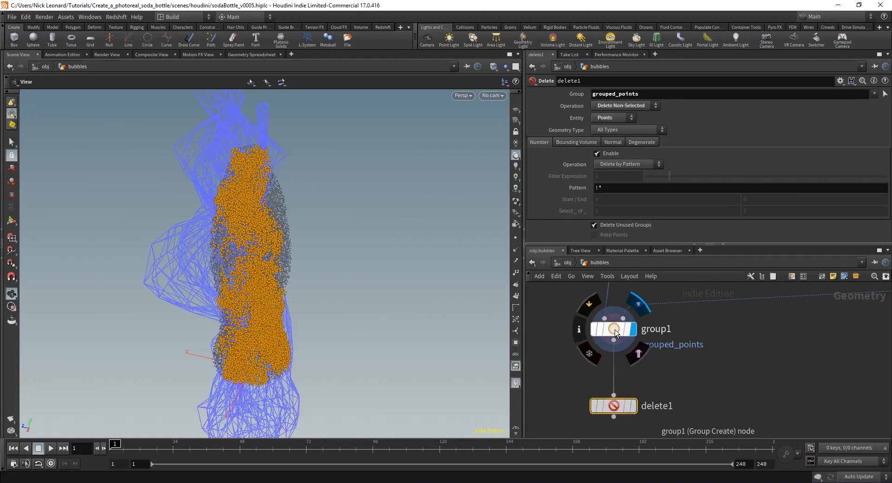
{"action": "left_click", "coordinate": [615, 330]}
{"action": "middle_click_drag", "start_coordinate": [696, 325], "coordinate": [581, 383]}
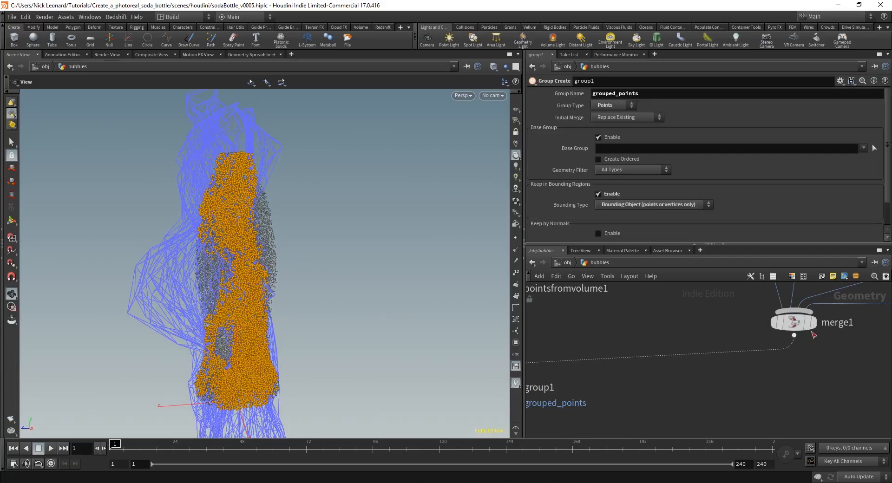
{"action": "left_click", "coordinate": [811, 322]}
{"action": "left_click", "coordinate": [794, 322]}
{"action": "middle_click_drag", "start_coordinate": [607, 412], "coordinate": [670, 372]}
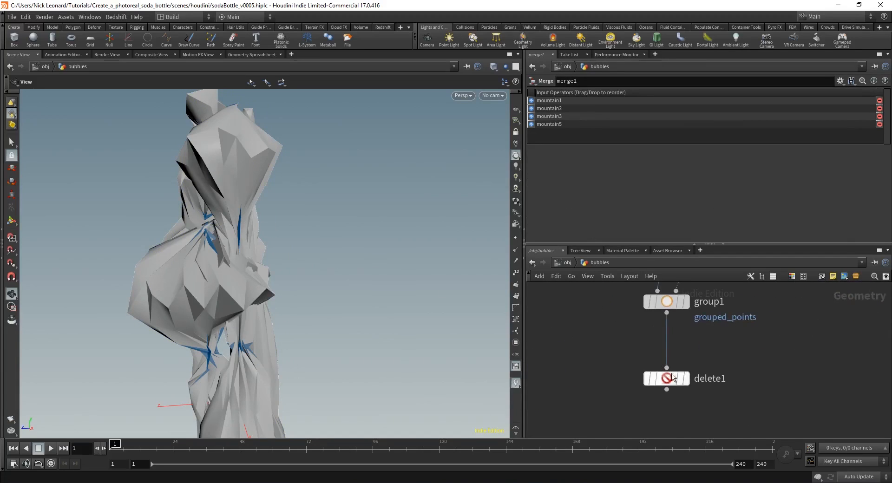
{"action": "left_click", "coordinate": [686, 378]}
{"action": "left_click", "coordinate": [668, 378]}
{"action": "left_click_drag", "start_coordinate": [202, 292], "coordinate": [297, 293]}
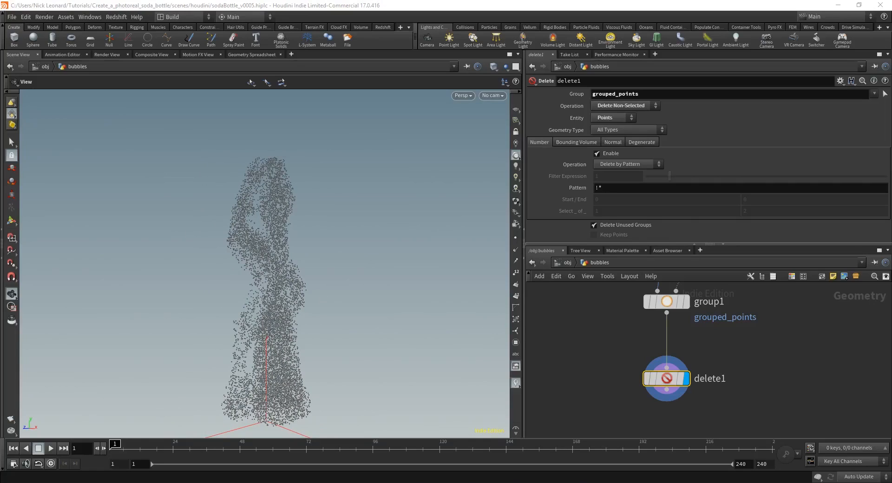
Step: Leave the bubbles network and open the small_droplets network at its droplet copying nodes
{"action": "left_click", "coordinate": [567, 262]}
{"action": "scroll", "coordinate": [621, 371], "scroll_direction": "up", "scroll_amount": 3}
{"action": "double_click", "coordinate": [617, 371]}
{"action": "scroll", "coordinate": [756, 382], "scroll_direction": "up", "scroll_amount": 4}
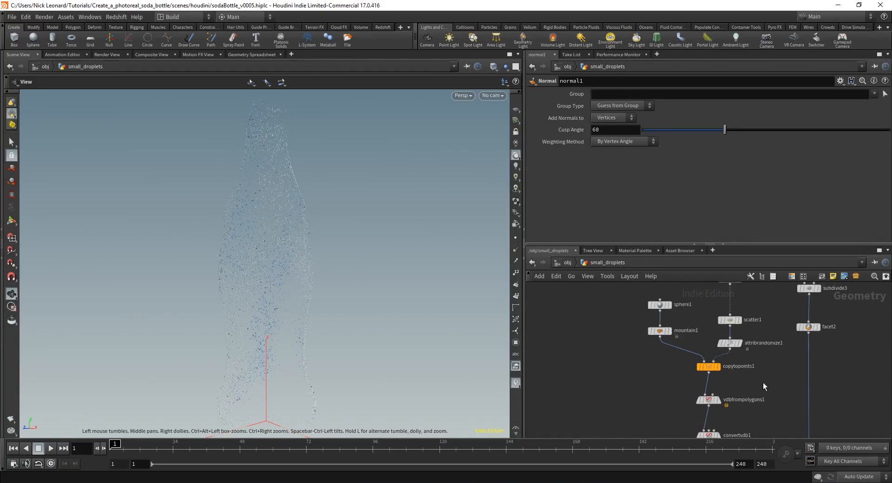
Step: Copy the sphere1, attribrandomize1 and copytopoints1 nodes from the small_droplets network
{"action": "left_click", "coordinate": [619, 315]}
{"action": "scroll", "coordinate": [661, 309], "scroll_direction": "up", "scroll_amount": 1}
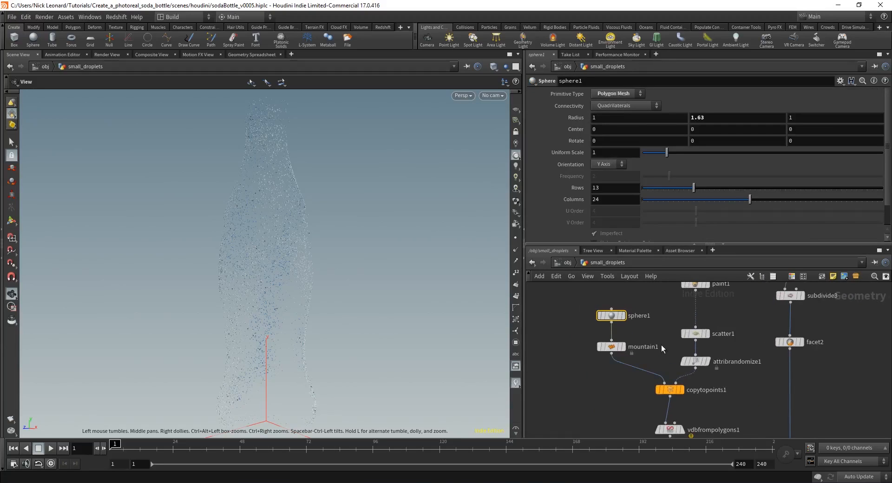
{"action": "middle_click_drag", "start_coordinate": [621, 367], "coordinate": [584, 332]}
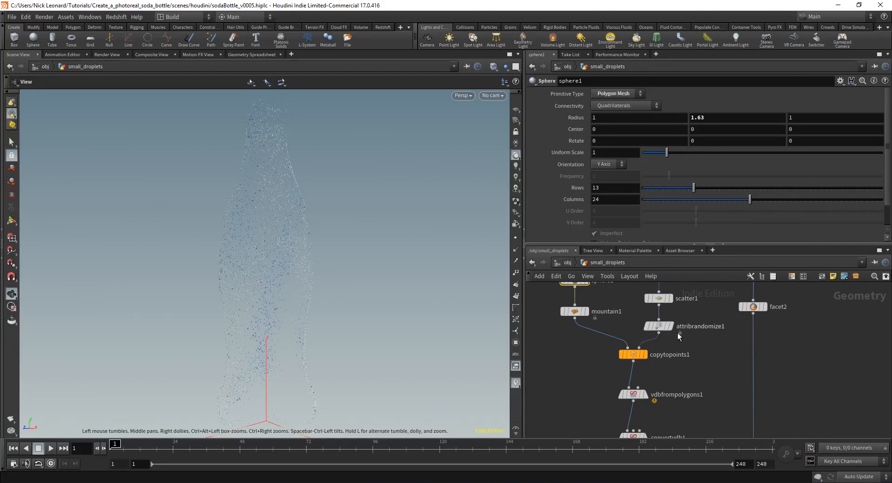
{"action": "left_click_drag", "start_coordinate": [593, 369], "coordinate": [593, 370]}
{"action": "middle_click_drag", "start_coordinate": [696, 344], "coordinate": [698, 386]}
{"action": "left_click_drag", "start_coordinate": [722, 353], "coordinate": [667, 381], "text": "shift"}
{"action": "scroll", "coordinate": [681, 367], "scroll_direction": "down", "scroll_amount": 2}
{"action": "mouse_move", "coordinate": [693, 354]}
{"action": "middle_mouse_down"}
{"action": "mouse_move", "coordinate": [691, 320]}
{"action": "mouse_move", "coordinate": [695, 355]}
{"action": "mouse_move", "coordinate": [695, 347]}
{"action": "middle_mouse_up"}
{"action": "scroll", "coordinate": [622, 352], "scroll_direction": "up", "scroll_amount": 3}
{"action": "key", "text": "ctrl+c"}
Step: Paste the three copied nodes into the bubbles network below delete1 and cut the stray wire into copytopoints1's first input
{"action": "left_click", "coordinate": [564, 263]}
{"action": "scroll", "coordinate": [673, 383], "scroll_direction": "down", "scroll_amount": 4}
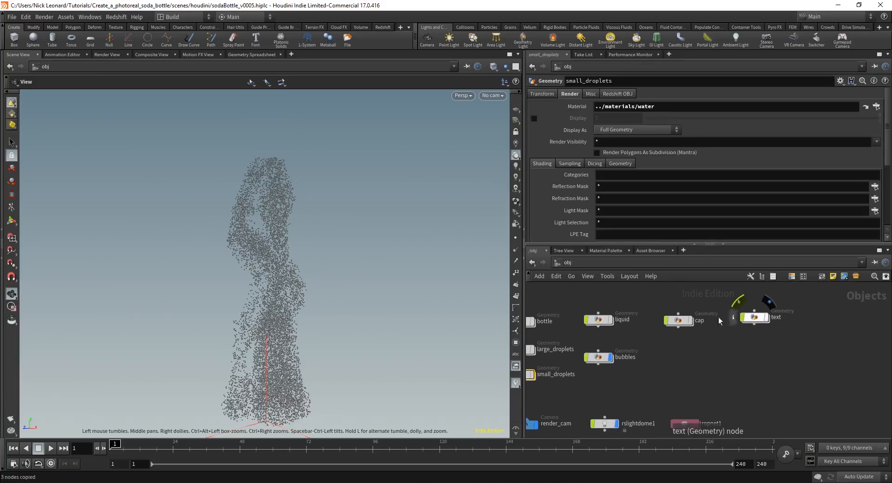
{"action": "middle_click_drag", "start_coordinate": [654, 382], "coordinate": [736, 364]}
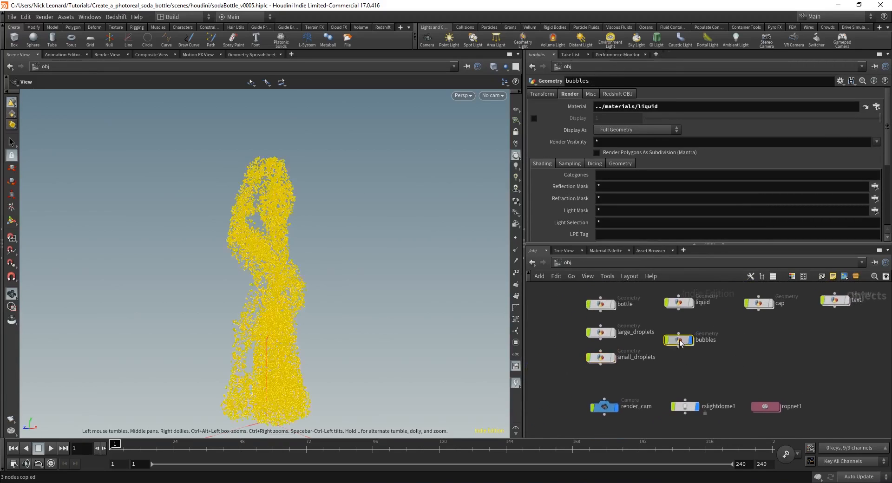
{"action": "double_click", "coordinate": [678, 340]}
{"action": "key", "text": "ctrl+v"}
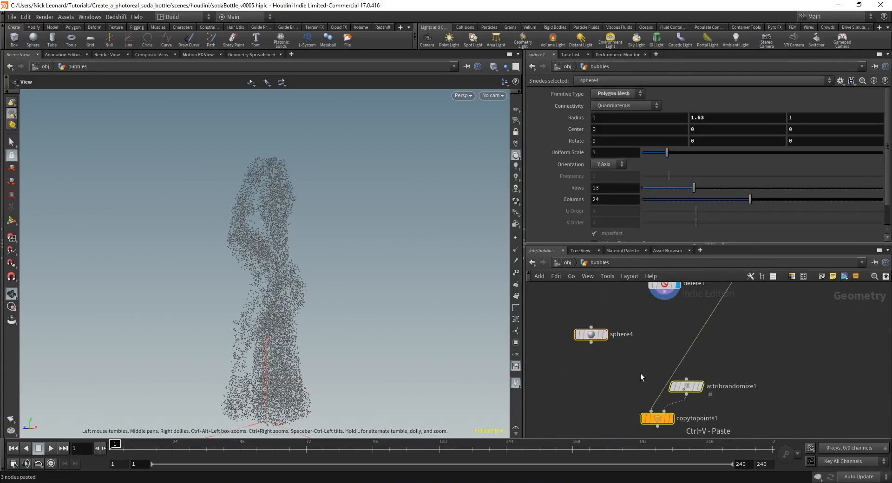
{"action": "scroll", "coordinate": [660, 365], "scroll_direction": "down", "scroll_amount": 2}
{"action": "middle_click_drag", "start_coordinate": [667, 333], "coordinate": [701, 384]}
{"action": "scroll", "coordinate": [701, 380], "scroll_direction": "up", "scroll_amount": 3}
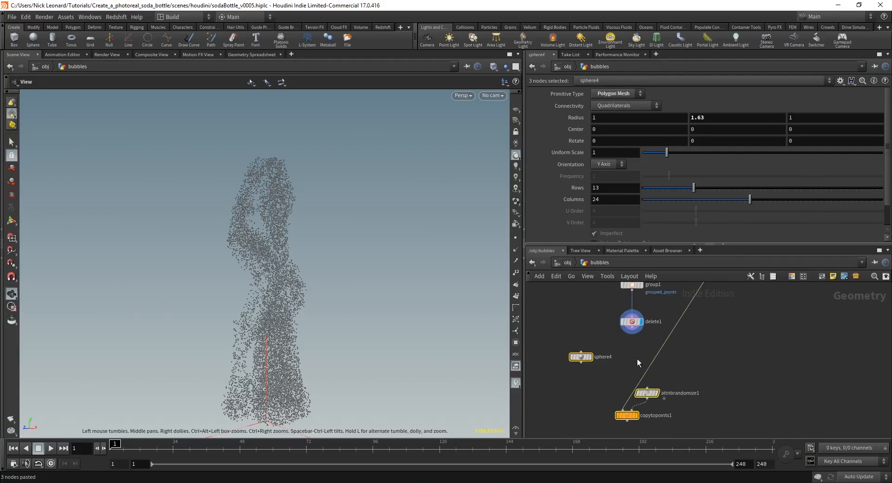
{"action": "left_click_drag", "start_coordinate": [636, 356], "coordinate": [710, 344]}
{"action": "scroll", "coordinate": [646, 385], "scroll_direction": "up", "scroll_amount": 2}
Step: Connect delete1's output to attribrandomize1, then display and select attribrandomize1
{"action": "left_click", "coordinate": [646, 325]}
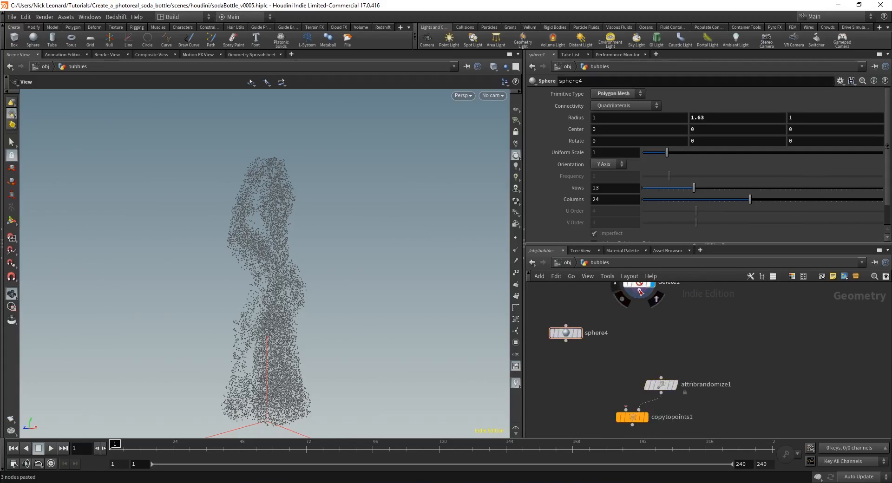
{"action": "middle_click_drag", "start_coordinate": [640, 311], "coordinate": [643, 327]}
{"action": "left_click", "coordinate": [643, 316]}
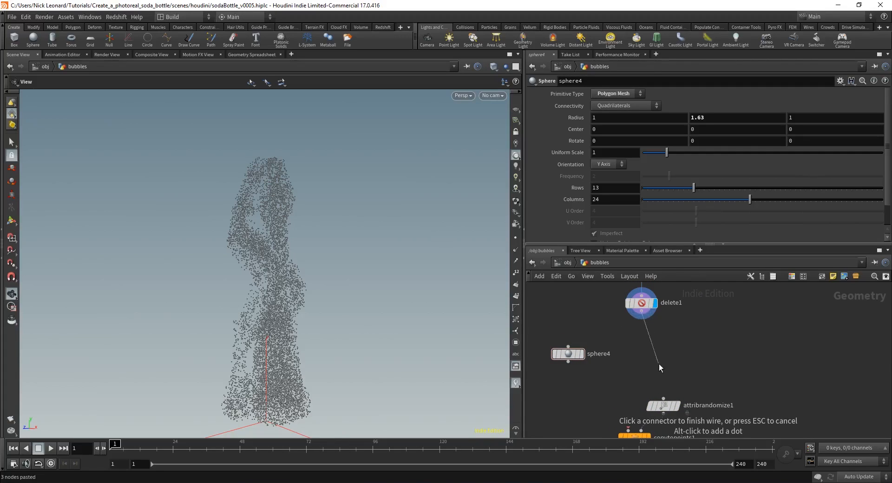
{"action": "middle_click_drag", "start_coordinate": [659, 363], "coordinate": [667, 316]}
{"action": "left_click", "coordinate": [673, 360]}
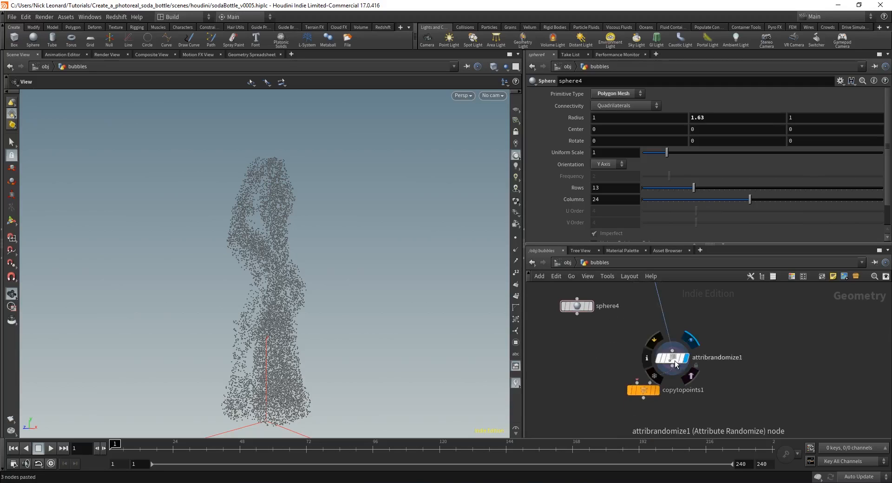
{"action": "left_click", "coordinate": [675, 365]}
Step: Connect sphere4 to copytopoints1's first input, display copytopoints1, and inspect the copied bubbles up close
{"action": "scroll", "coordinate": [669, 367], "scroll_direction": "up", "scroll_amount": 3}
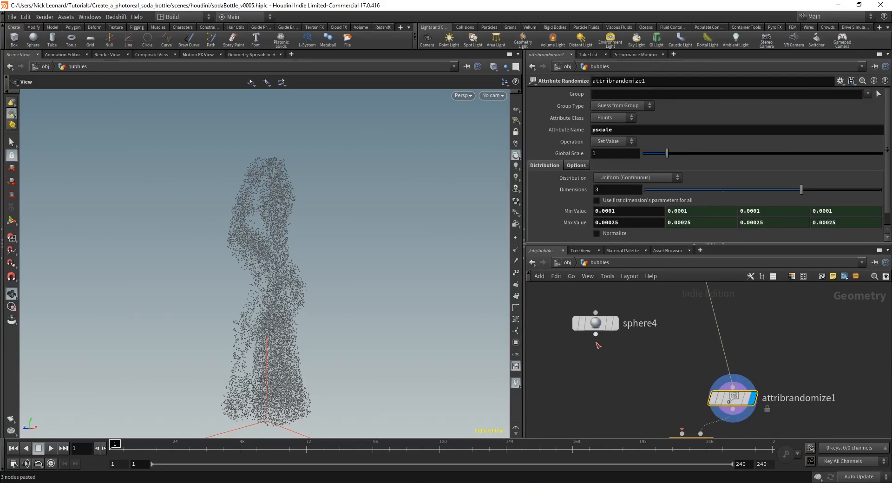
{"action": "left_click", "coordinate": [595, 334]}
{"action": "middle_click_drag", "start_coordinate": [615, 365], "coordinate": [594, 298]}
{"action": "left_click", "coordinate": [661, 366]}
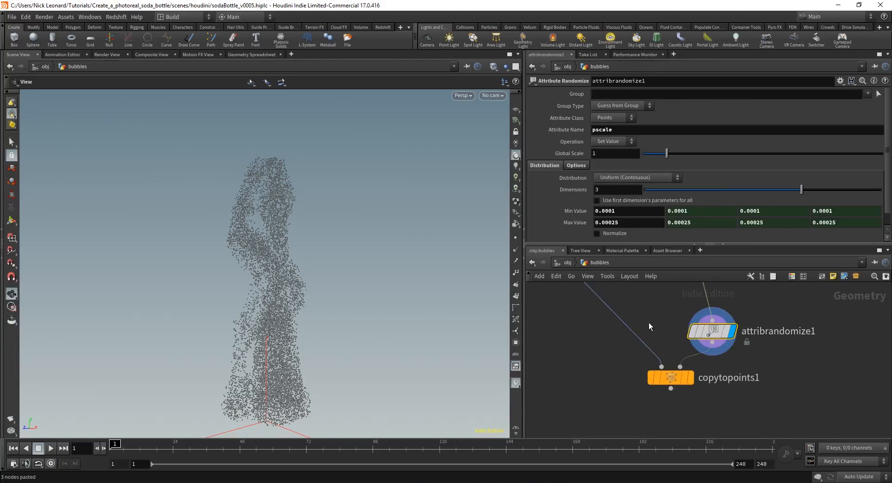
{"action": "left_click", "coordinate": [690, 378]}
{"action": "left_click", "coordinate": [674, 378]}
{"action": "right_click_drag", "start_coordinate": [367, 256], "coordinate": [422, 323]}
{"action": "left_click_drag", "start_coordinate": [422, 322], "coordinate": [418, 362]}
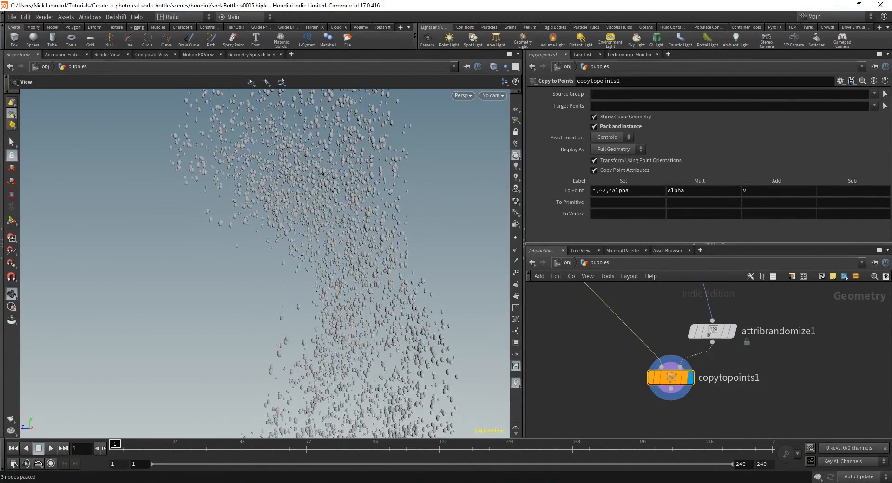
Step: Paste the Mountain node below sphere4, fed by sphere4's output
{"action": "scroll", "coordinate": [692, 393], "scroll_direction": "down", "scroll_amount": 3}
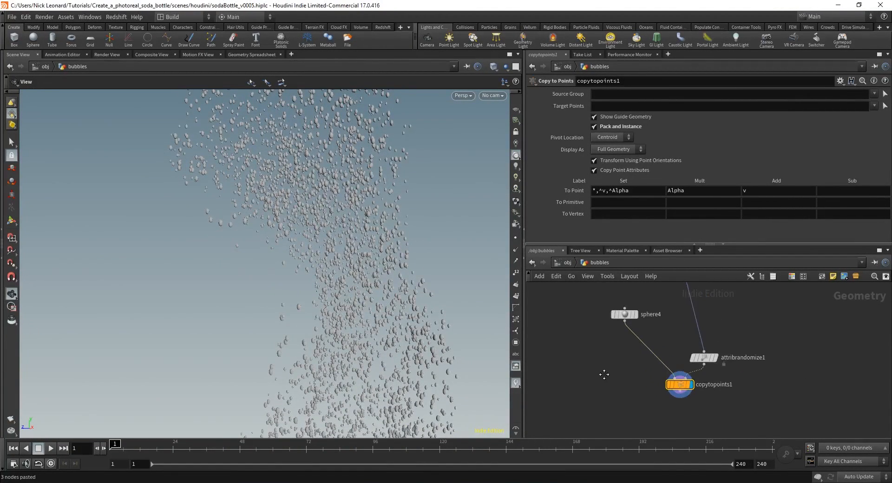
{"action": "left_click", "coordinate": [614, 367]}
{"action": "key", "text": "ctrl+v"}
{"action": "scroll", "coordinate": [614, 367], "scroll_direction": "up", "scroll_amount": 3}
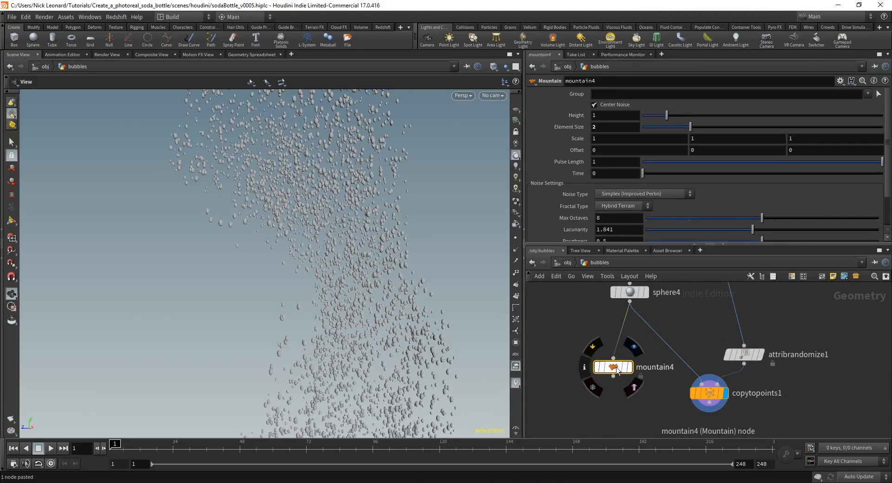
Step: Display sphere4 and mountain4 in turn, frame the geometry, and examine the deformed bubble shape from several angles
{"action": "left_click", "coordinate": [629, 369]}
{"action": "left_click", "coordinate": [643, 295]}
{"action": "left_click", "coordinate": [635, 293]}
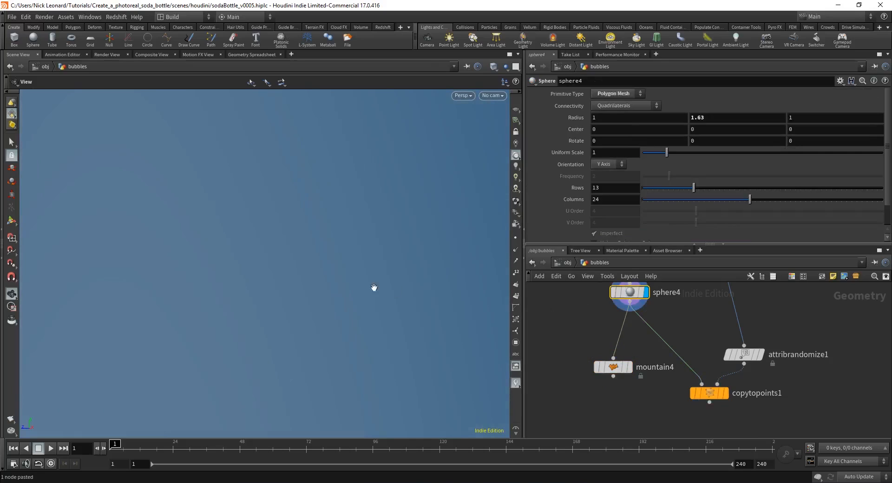
{"action": "key", "text": "g"}
{"action": "left_click", "coordinate": [630, 368]}
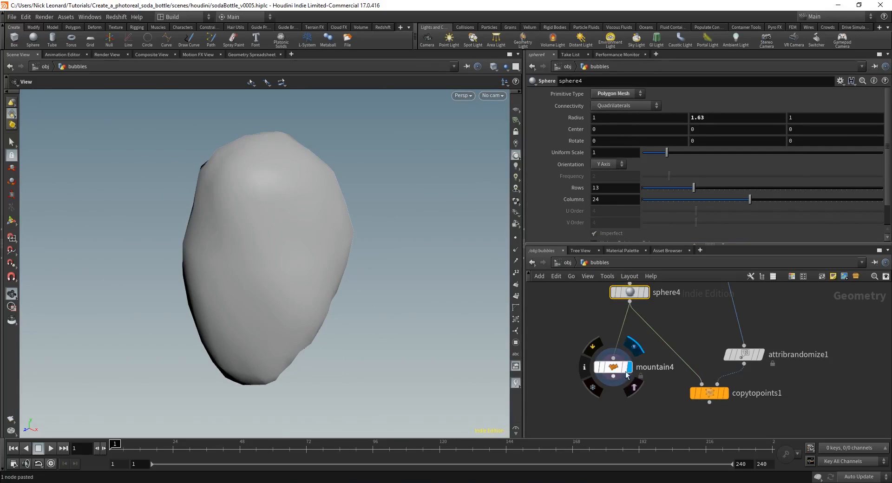
{"action": "left_click", "coordinate": [613, 367]}
{"action": "left_click_drag", "start_coordinate": [163, 207], "coordinate": [336, 221]}
Step: Connect mountain4's output to copytopoints1's first input in place of sphere4, and display copytopoints1 to inspect the bubbles
{"action": "left_click_drag", "start_coordinate": [604, 364], "coordinate": [609, 344]}
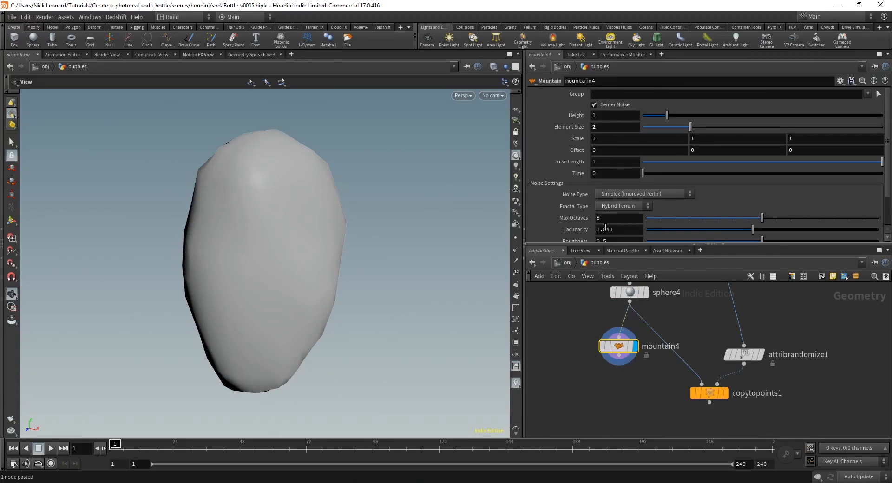
{"action": "left_click_drag", "start_coordinate": [618, 355], "coordinate": [701, 384]}
{"action": "left_click", "coordinate": [726, 393]}
{"action": "left_click", "coordinate": [709, 399]}
{"action": "key", "text": "space+g"}
{"action": "right_click_drag", "start_coordinate": [344, 256], "coordinate": [470, 323]}
{"action": "left_click_drag", "start_coordinate": [470, 322], "coordinate": [366, 296]}
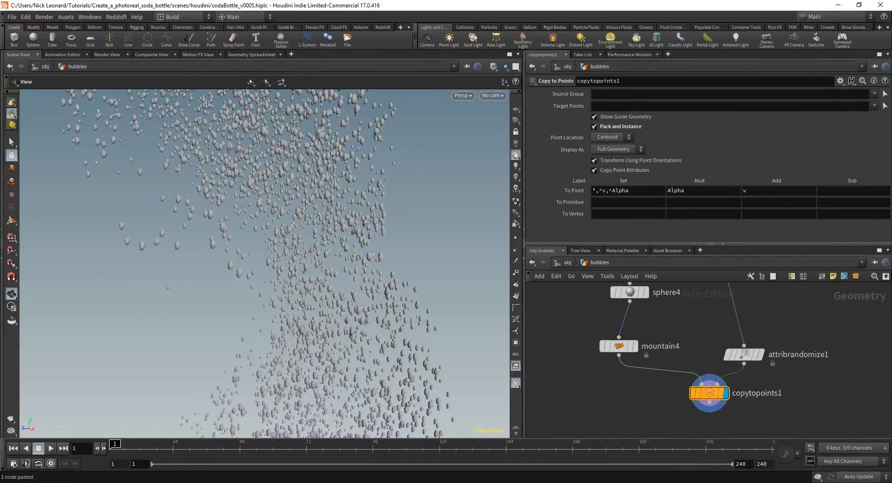
Step: Set sphere4's Y radius to 1.3 and check the bubble shapes up close
{"action": "middle_click_drag", "start_coordinate": [677, 320], "coordinate": [683, 354]}
{"action": "left_click_drag", "start_coordinate": [682, 353], "coordinate": [599, 302]}
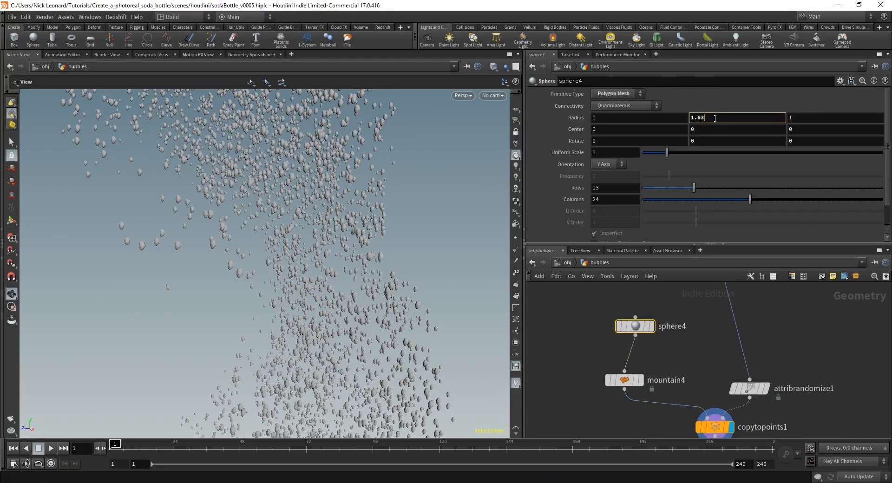
{"action": "type", "text": "3"}
{"action": "key", "text": "Return"}
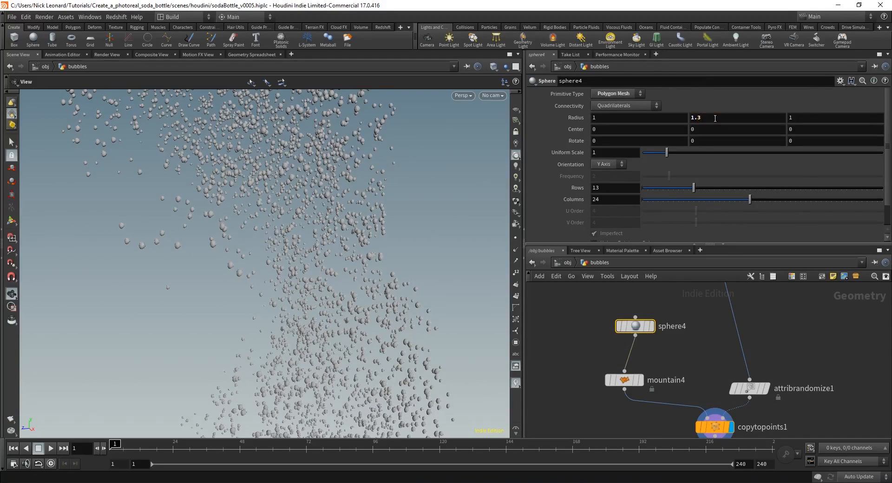
{"action": "scroll", "coordinate": [327, 183], "scroll_direction": "up", "scroll_amount": 6}
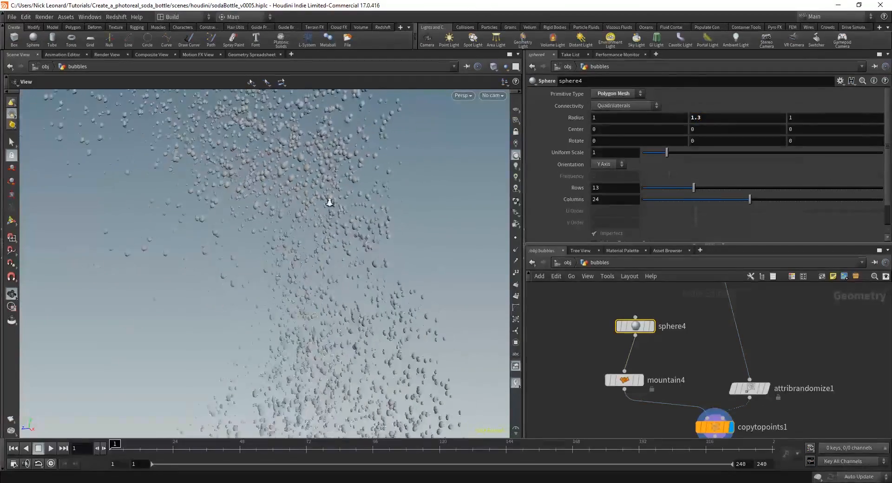
{"action": "scroll", "coordinate": [290, 183], "scroll_direction": "up", "scroll_amount": 4}
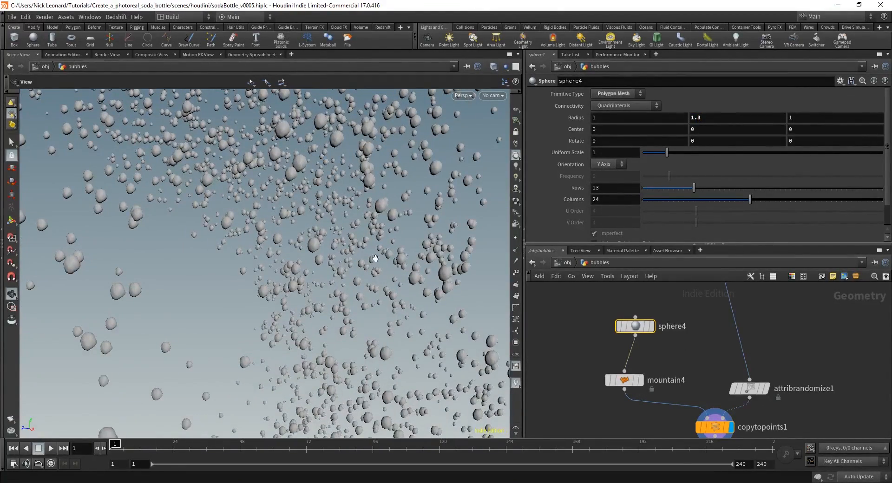
Step: Add a Normal node below copytopoints1, fed by its output, and display it
{"action": "middle_click_drag", "start_coordinate": [603, 358], "coordinate": [577, 310]}
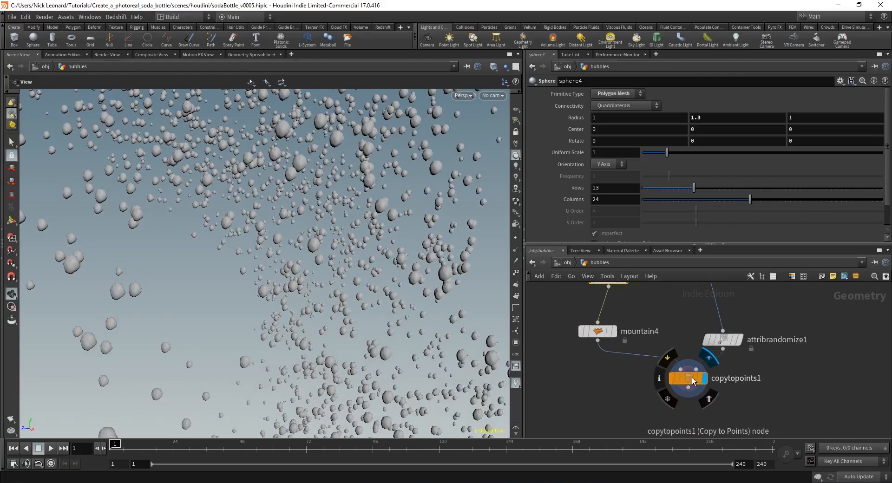
{"action": "left_click", "coordinate": [688, 378]}
{"action": "scroll", "coordinate": [229, 239], "scroll_direction": "down", "scroll_amount": 8}
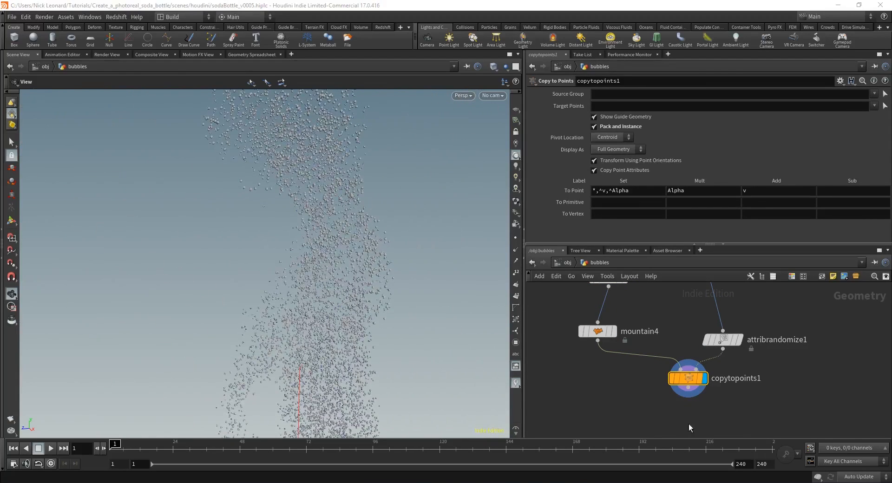
{"action": "middle_click_drag", "start_coordinate": [688, 424], "coordinate": [688, 394]}
{"action": "key", "text": "Tab"}
{"action": "type", "text": "nor"}
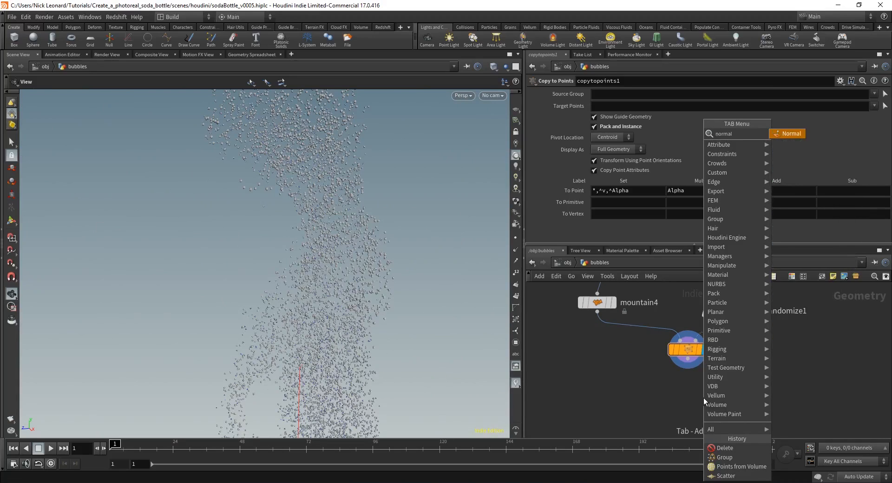
{"action": "key", "text": "Return"}
{"action": "left_click", "coordinate": [694, 403]}
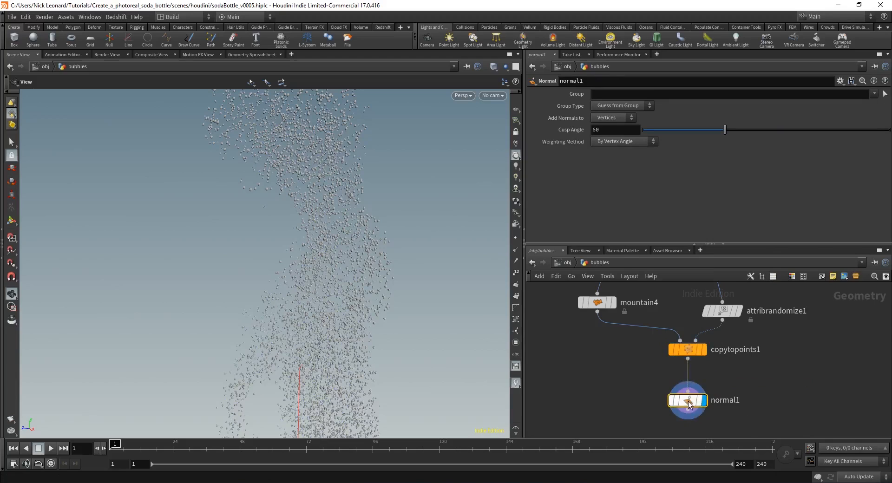
Step: Return to the object level and look at the bubbles through render_cam
{"action": "key", "text": "u"}
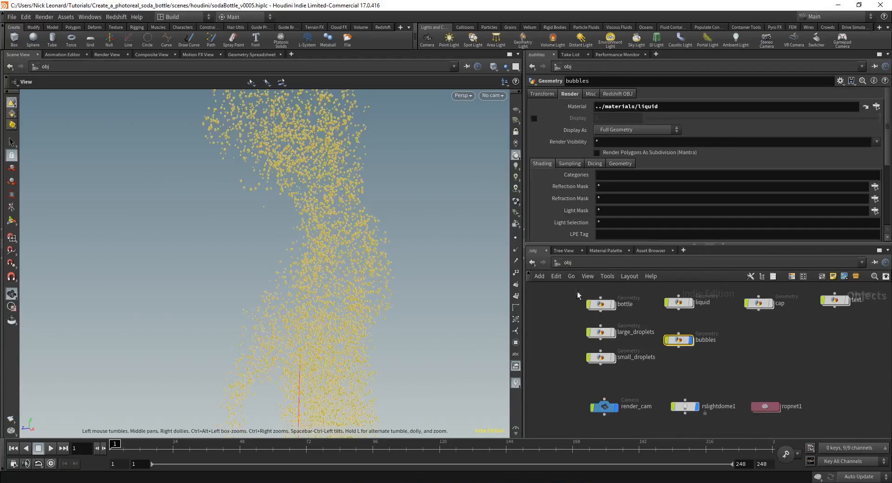
{"action": "left_click", "coordinate": [701, 386]}
{"action": "left_click", "coordinate": [483, 95]}
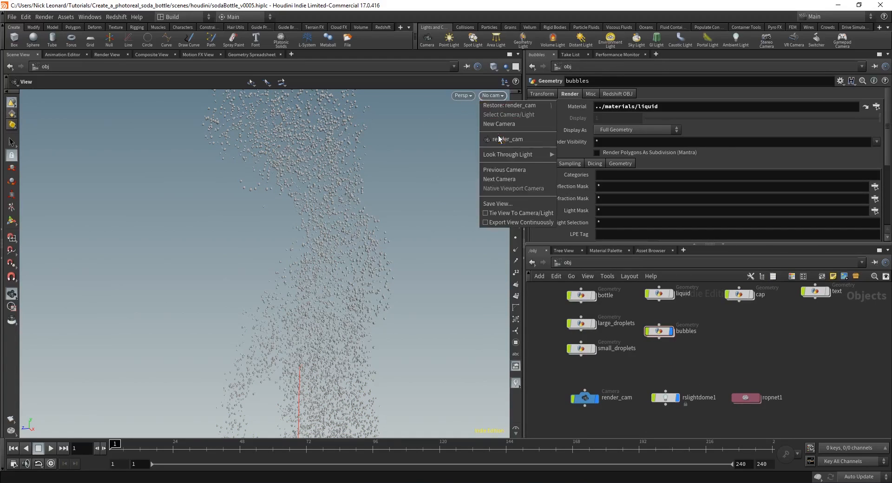
{"action": "left_click", "coordinate": [499, 135]}
{"action": "scroll", "coordinate": [664, 367], "scroll_direction": "up", "scroll_amount": 3}
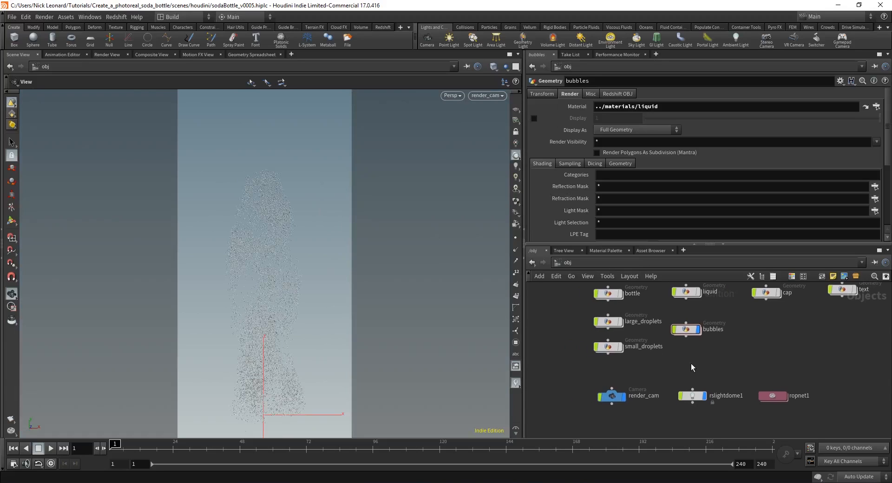
{"action": "middle_click_drag", "start_coordinate": [661, 356], "coordinate": [683, 365]}
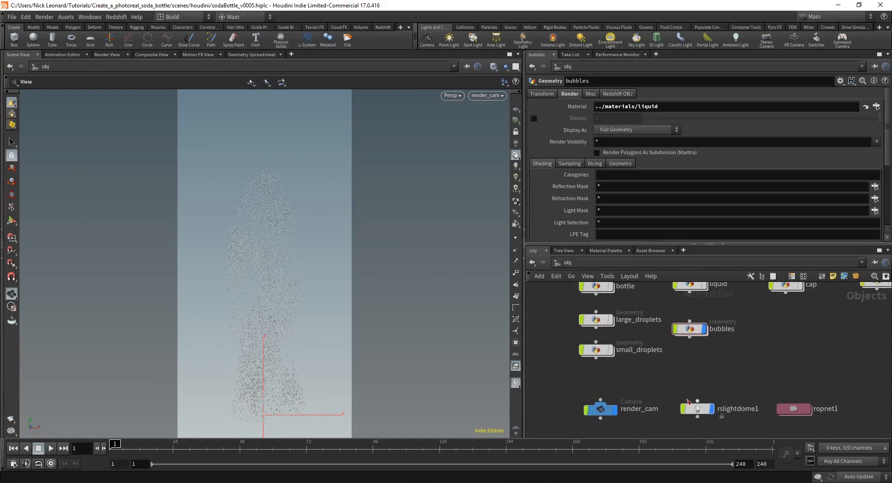
Step: Inside the materials network, add an RS Material node below the water material
{"action": "middle_click_drag", "start_coordinate": [746, 358], "coordinate": [716, 350]}
{"action": "scroll", "coordinate": [616, 392], "scroll_direction": "down", "scroll_amount": 5}
{"action": "middle_click_drag", "start_coordinate": [620, 401], "coordinate": [634, 373]}
{"action": "scroll", "coordinate": [612, 399], "scroll_direction": "up", "scroll_amount": 3}
{"action": "double_click", "coordinate": [608, 405]}
{"action": "middle_click_drag", "start_coordinate": [742, 381], "coordinate": [733, 312]}
{"action": "scroll", "coordinate": [710, 372], "scroll_direction": "up", "scroll_amount": 3}
{"action": "key", "text": "Tab"}
{"action": "type", "text": "rs mate"}
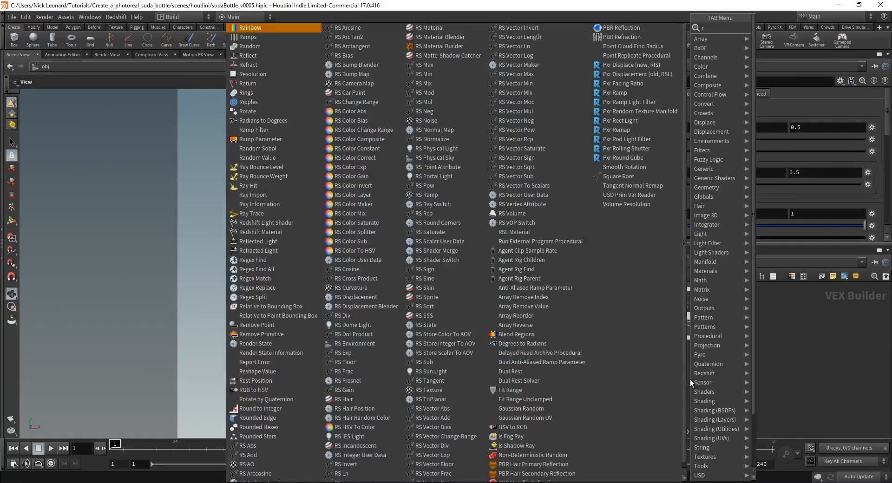
{"action": "key", "text": "Return"}
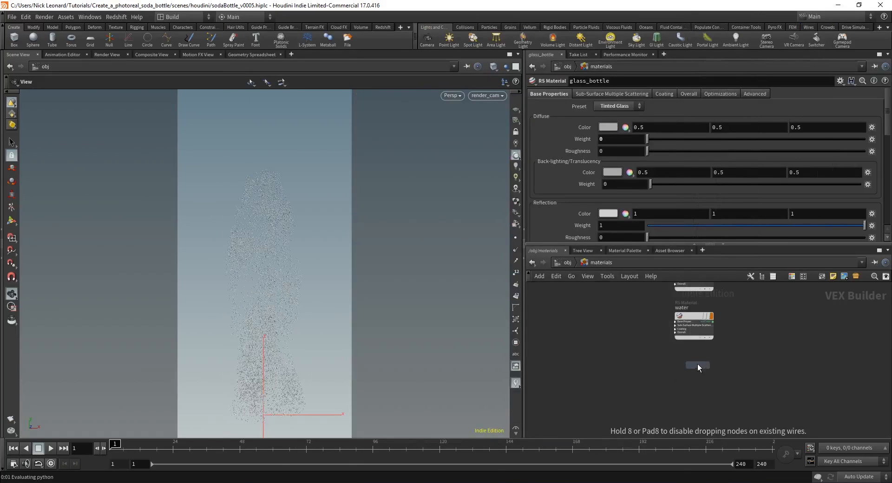
{"action": "left_click", "coordinate": [690, 369]}
Step: Rename the new RS Material to air and keep its preset on Custom
{"action": "double_click", "coordinate": [685, 353]}
{"action": "type", "text": "air"}
{"action": "key", "text": "Return"}
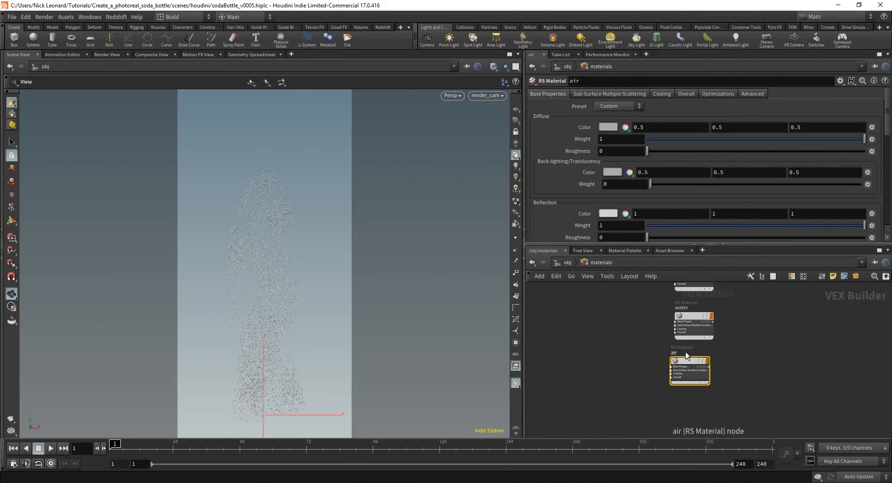
{"action": "left_click", "coordinate": [624, 108]}
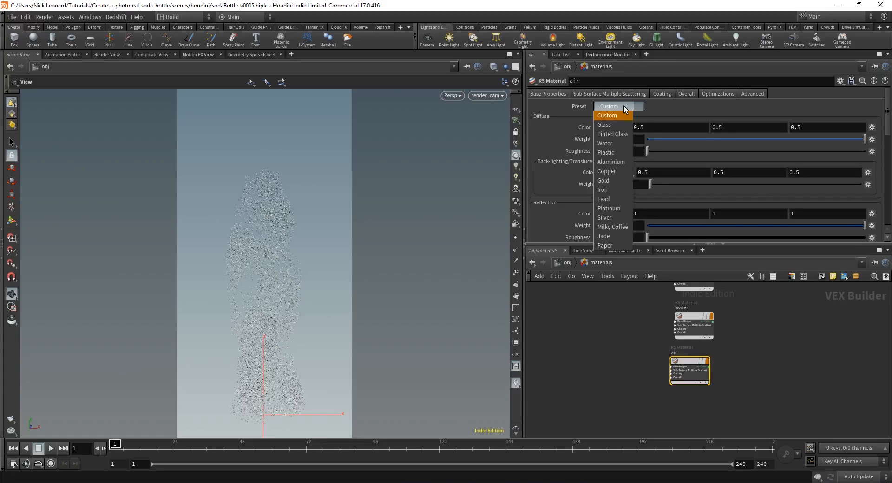
{"action": "left_click", "coordinate": [619, 113]}
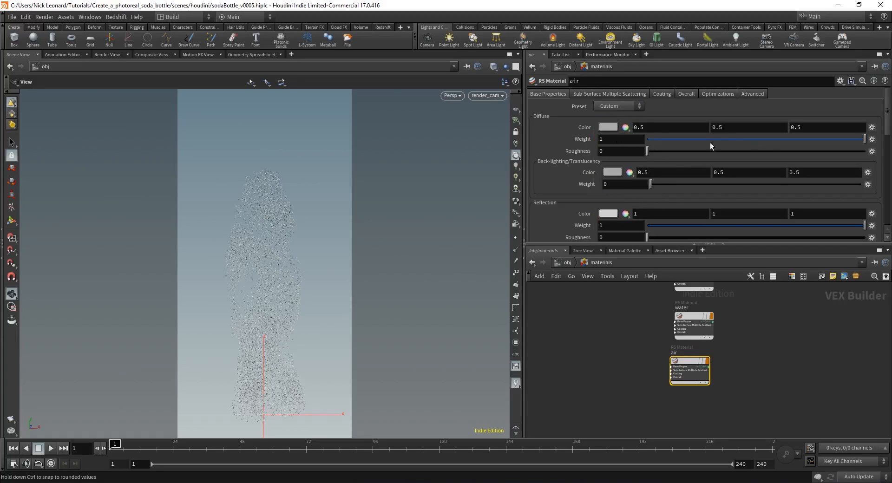
Step: Reduce the air material's diffuse weight to its minimum and set its reflection to the GGX BRDF with a roughness of .01
{"action": "left_click_drag", "start_coordinate": [864, 139], "coordinate": [586, 139]}
{"action": "scroll", "coordinate": [595, 146], "scroll_direction": "down", "scroll_amount": 5}
{"action": "left_click", "coordinate": [631, 200]}
{"action": "left_click", "coordinate": [632, 213]}
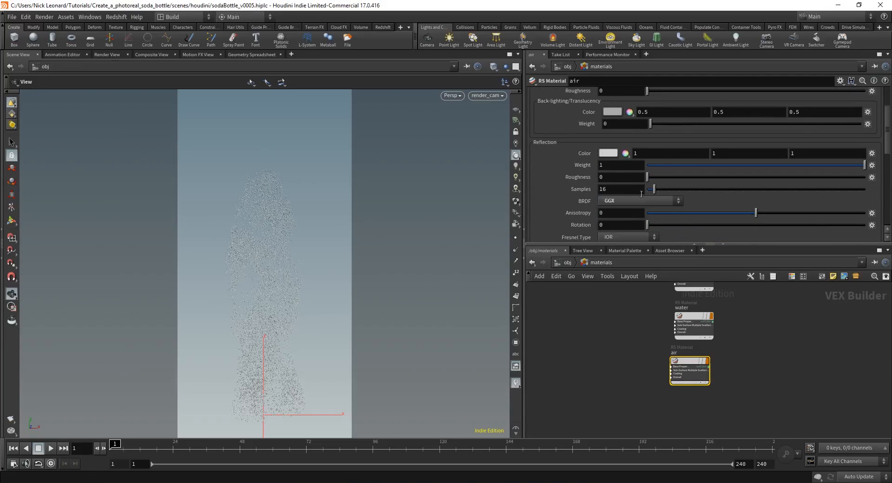
{"action": "key", "text": "BackSpace"}
{"action": "type", "text": ".01"}
{"action": "key", "text": "Return"}
Step: Set the air material's reflection IOR to 1
{"action": "scroll", "coordinate": [599, 139], "scroll_direction": "down", "scroll_amount": 6}
{"action": "double_click", "coordinate": [602, 174]}
{"action": "type", "text": "1"}
{"action": "key", "text": "Return"}
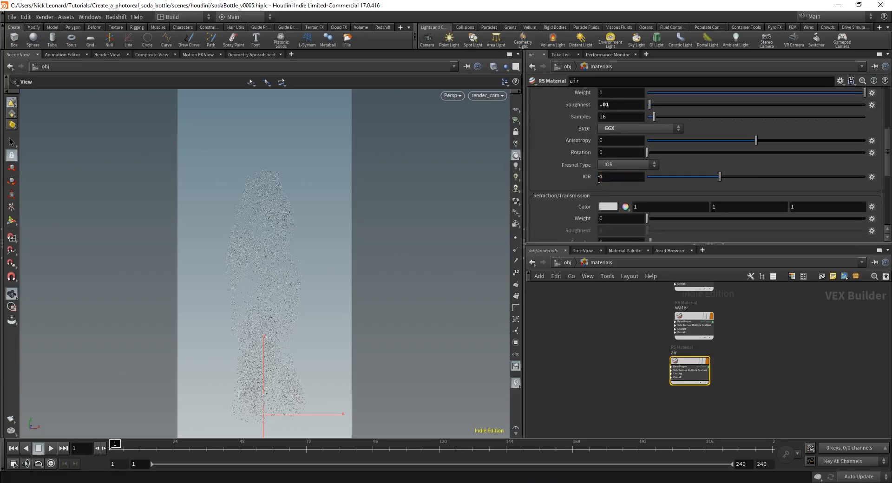
{"action": "middle_click_drag", "start_coordinate": [659, 372], "coordinate": [653, 378]}
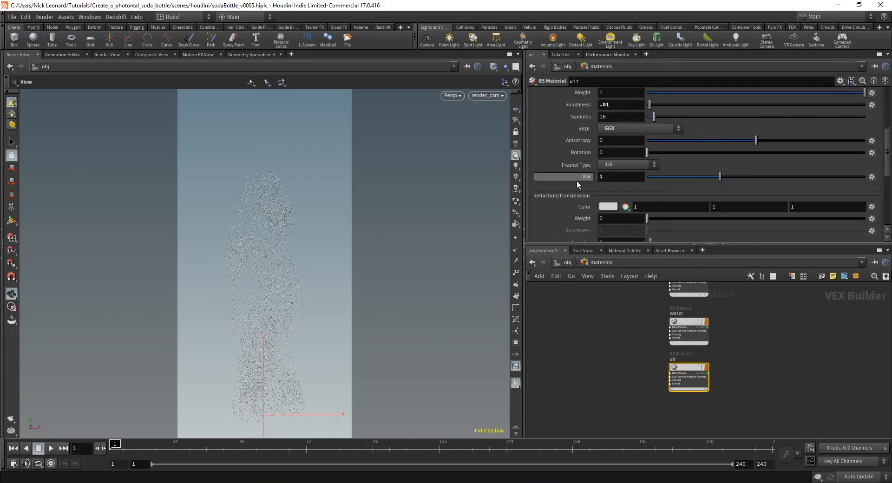
Step: Make the air material thin walled and set its refraction weight to 1
{"action": "scroll", "coordinate": [581, 174], "scroll_direction": "down", "scroll_amount": 7}
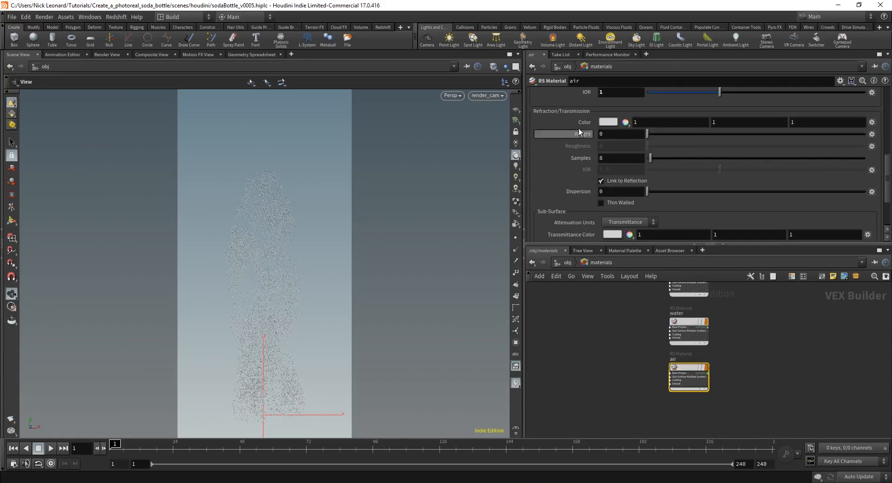
{"action": "scroll", "coordinate": [585, 149], "scroll_direction": "down", "scroll_amount": 2}
{"action": "scroll", "coordinate": [613, 183], "scroll_direction": "up", "scroll_amount": 2}
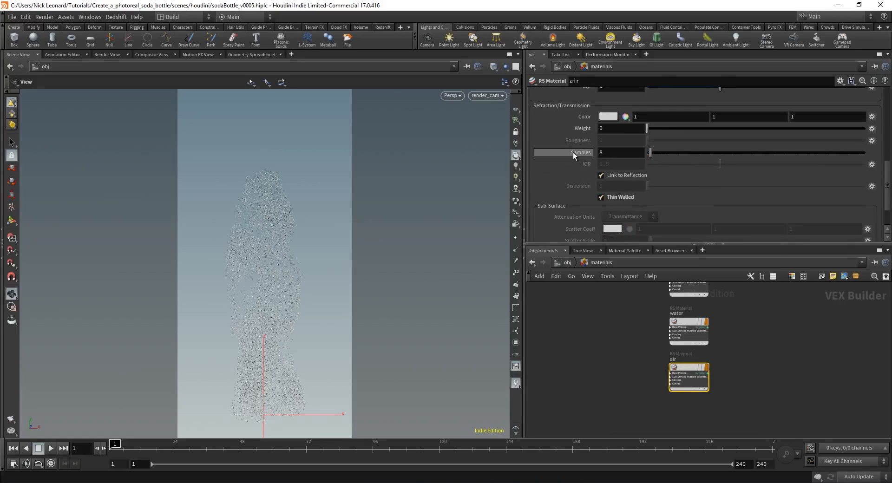
{"action": "scroll", "coordinate": [588, 153], "scroll_direction": "up", "scroll_amount": 6}
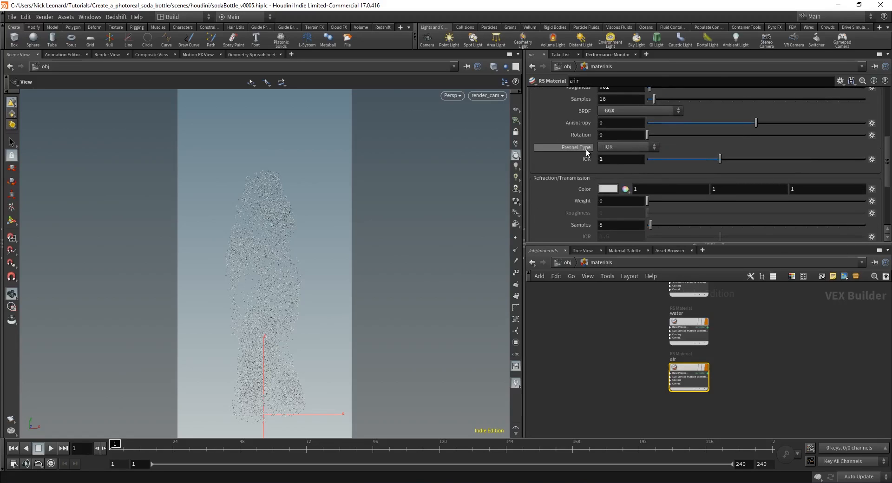
{"action": "left_click_drag", "start_coordinate": [650, 200], "coordinate": [867, 200]}
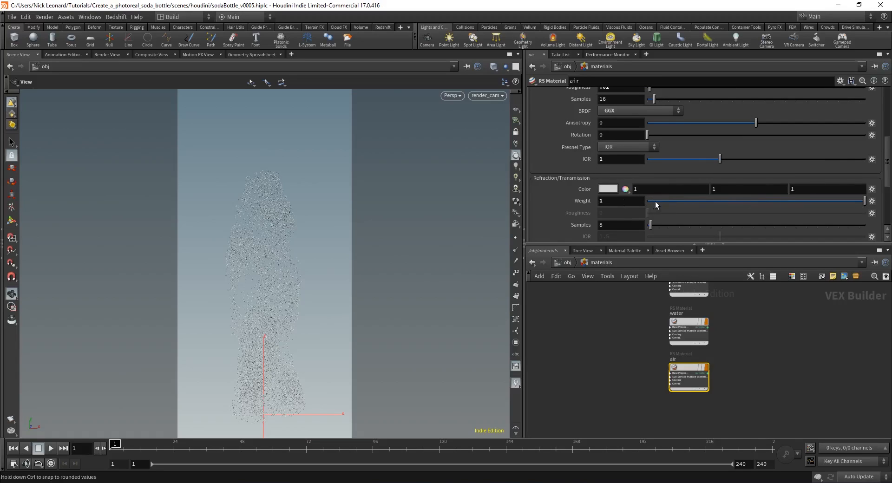
{"action": "scroll", "coordinate": [653, 205], "scroll_direction": "down", "scroll_amount": 3}
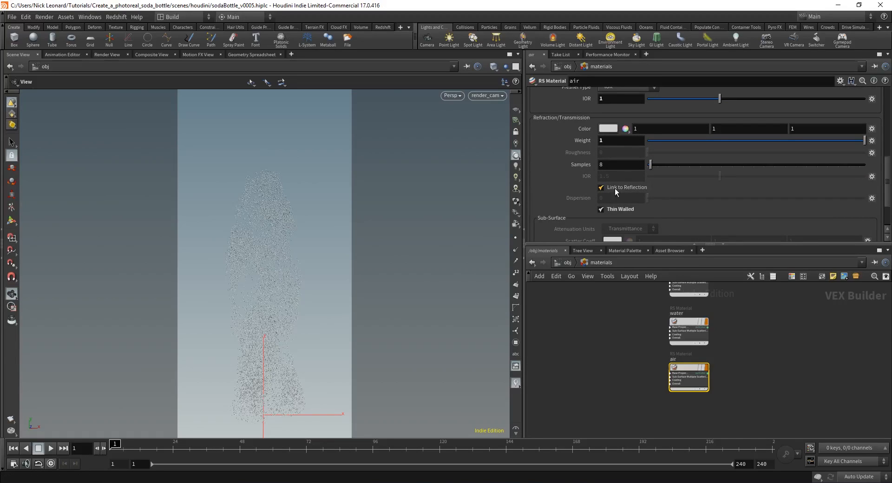
{"action": "scroll", "coordinate": [623, 186], "scroll_direction": "up", "scroll_amount": 4}
{"action": "scroll", "coordinate": [636, 179], "scroll_direction": "down", "scroll_amount": 2}
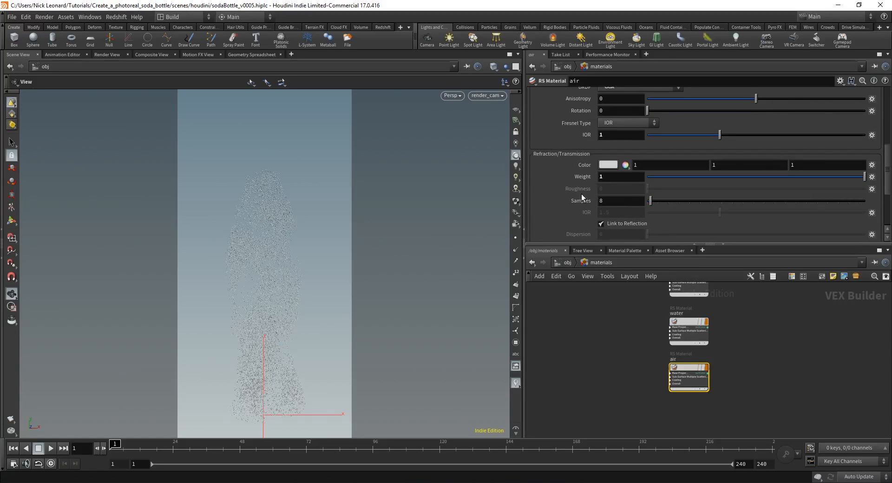
{"action": "scroll", "coordinate": [613, 188], "scroll_direction": "up", "scroll_amount": 3}
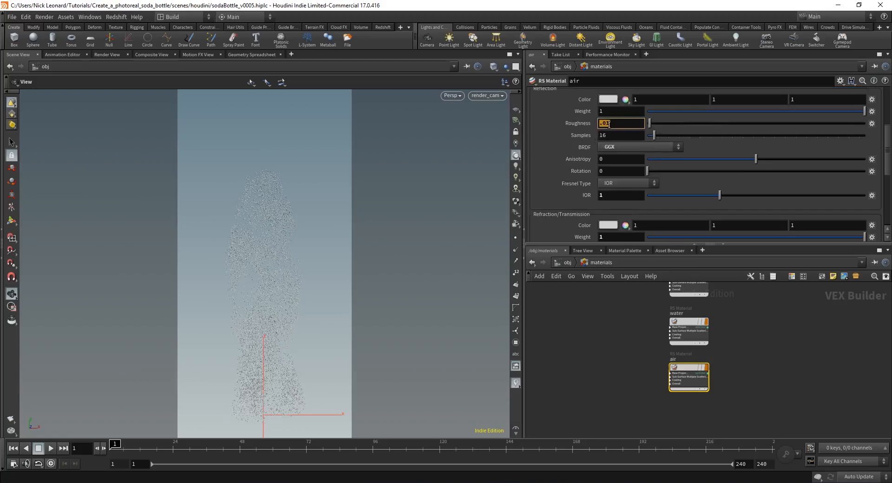
{"action": "left_click", "coordinate": [614, 123]}
Step: Assign the air material to the bubbles, return to the object level and display the liquid object alongside them
{"action": "left_click_drag", "start_coordinate": [688, 375], "coordinate": [281, 257]}
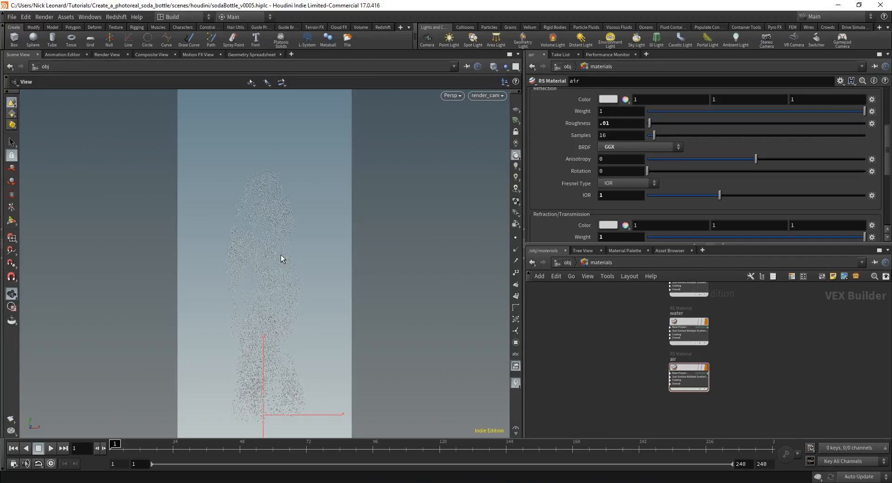
{"action": "left_click", "coordinate": [562, 262]}
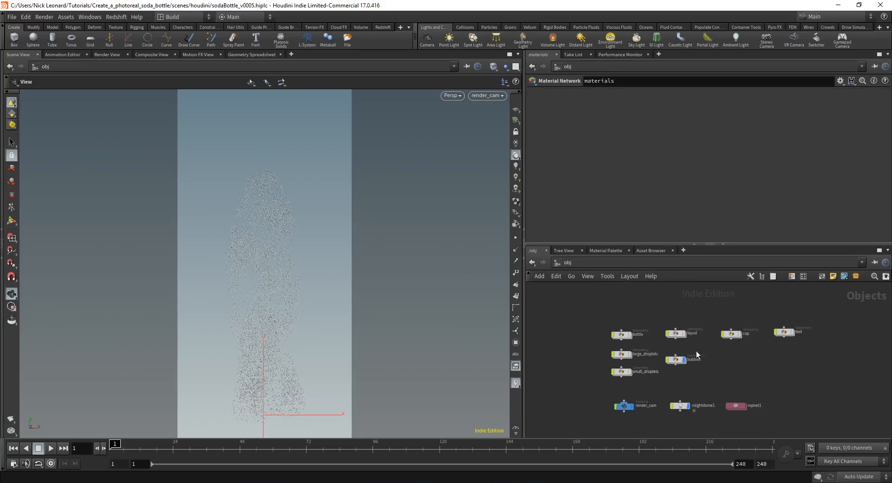
{"action": "scroll", "coordinate": [673, 353], "scroll_direction": "up", "scroll_amount": 3}
{"action": "left_click", "coordinate": [668, 323]}
{"action": "left_click", "coordinate": [720, 360]}
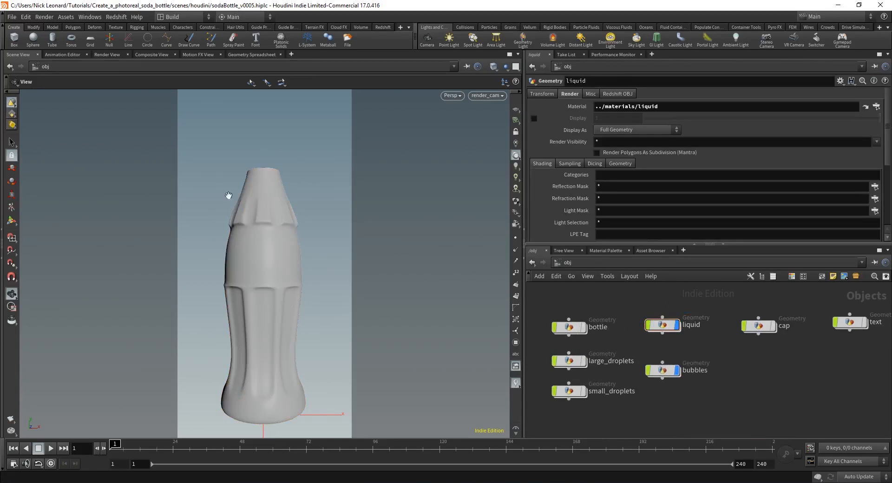
Step: Open the Redshift Render View with its display settings and render the liquid with the bubbles
{"action": "left_click", "coordinate": [118, 17]}
{"action": "left_click", "coordinate": [135, 55]}
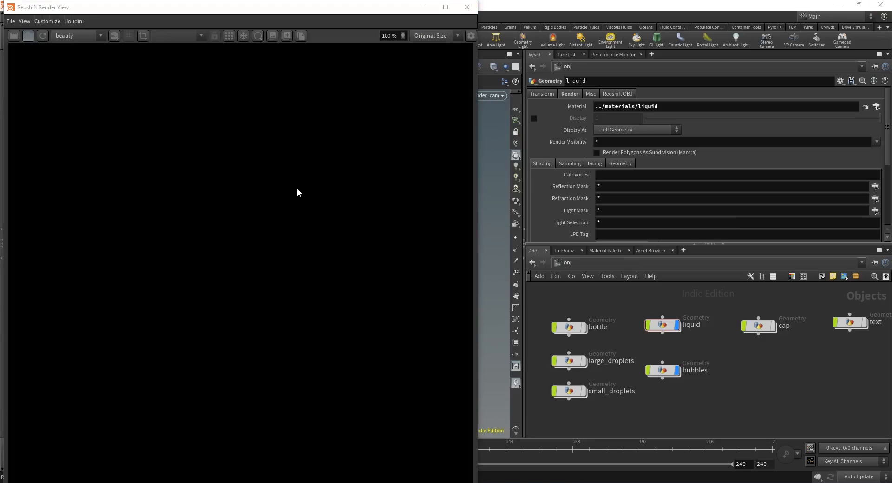
{"action": "left_click", "coordinate": [470, 36]}
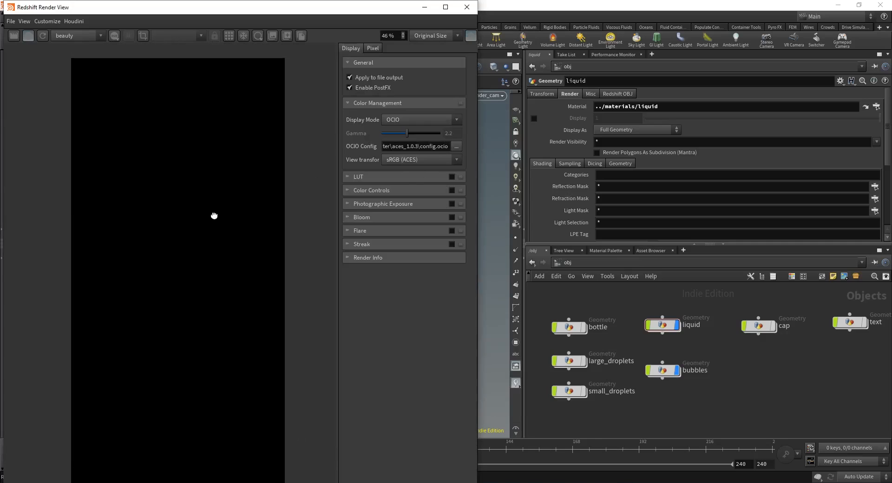
{"action": "scroll", "coordinate": [206, 213], "scroll_direction": "up", "scroll_amount": 1}
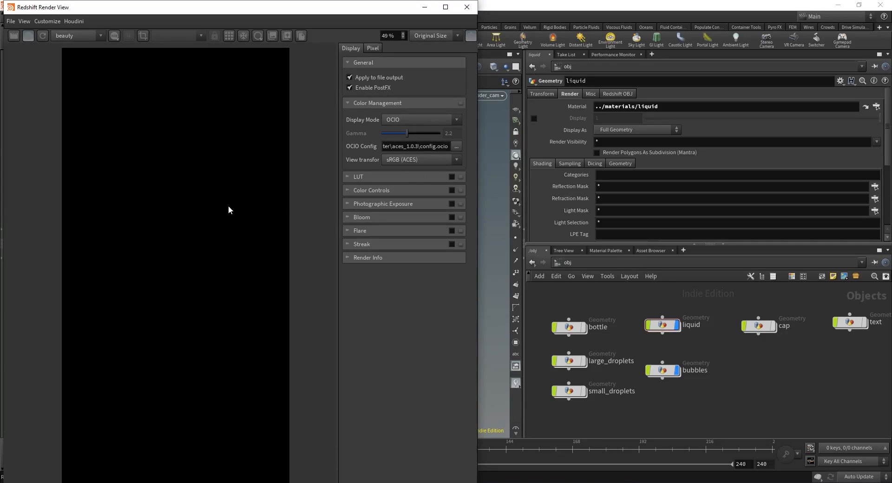
{"action": "scroll", "coordinate": [241, 202], "scroll_direction": "down", "scroll_amount": 2}
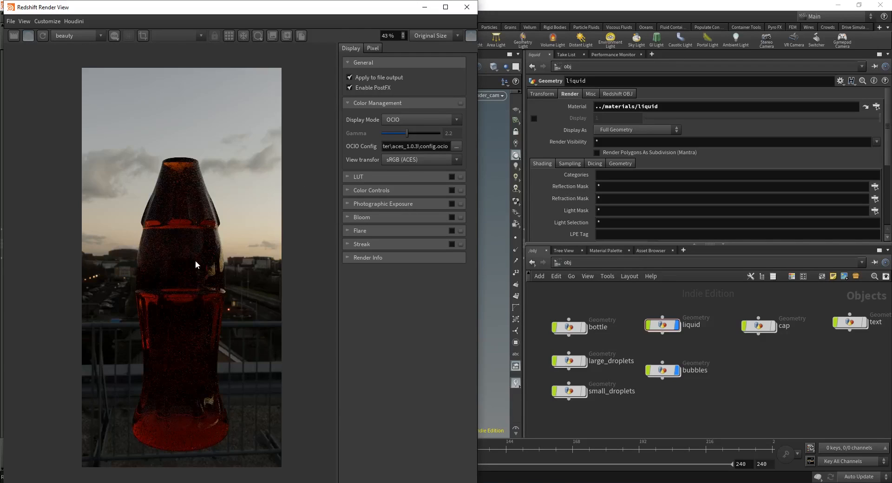
Step: Examine the size and distribution of the rendered bubbles throughout the liquid, then minimize the render view
{"action": "scroll", "coordinate": [195, 265], "scroll_direction": "up", "scroll_amount": 10}
{"action": "scroll", "coordinate": [247, 280], "scroll_direction": "down", "scroll_amount": 2}
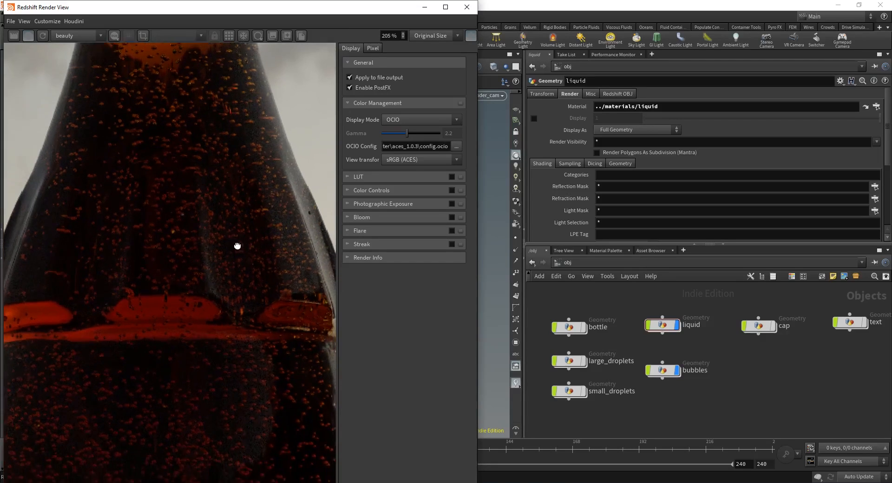
{"action": "scroll", "coordinate": [245, 269], "scroll_direction": "down", "scroll_amount": 6}
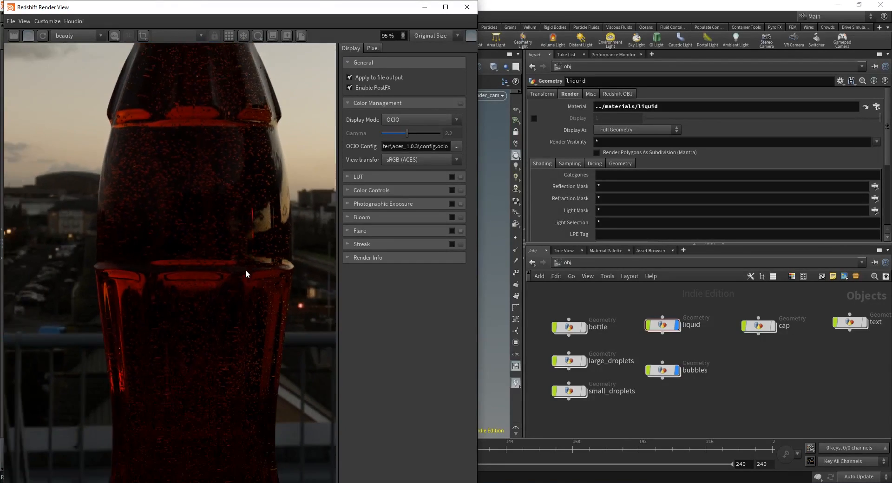
{"action": "scroll", "coordinate": [251, 277], "scroll_direction": "up", "scroll_amount": 5}
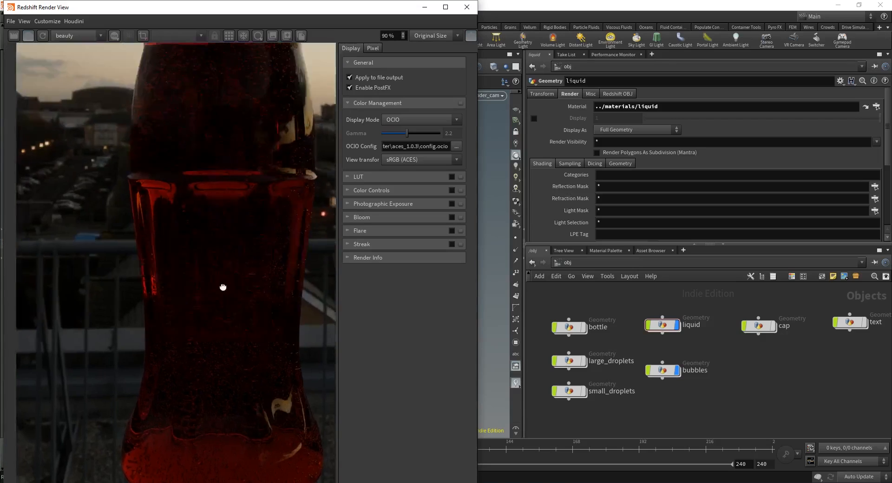
{"action": "scroll", "coordinate": [189, 221], "scroll_direction": "up", "scroll_amount": 5}
{"action": "middle_click_drag", "start_coordinate": [255, 261], "coordinate": [166, 111]}
{"action": "middle_click_drag", "start_coordinate": [198, 162], "coordinate": [254, 251]}
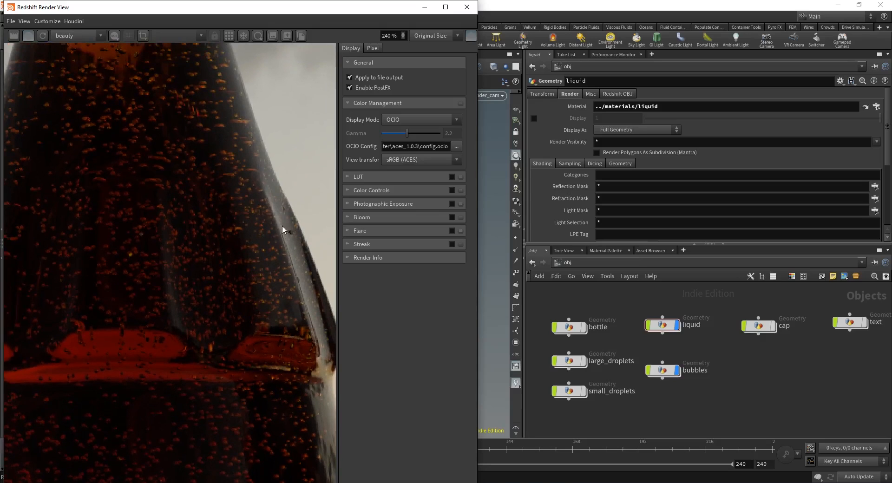
{"action": "scroll", "coordinate": [213, 201], "scroll_direction": "down", "scroll_amount": 6}
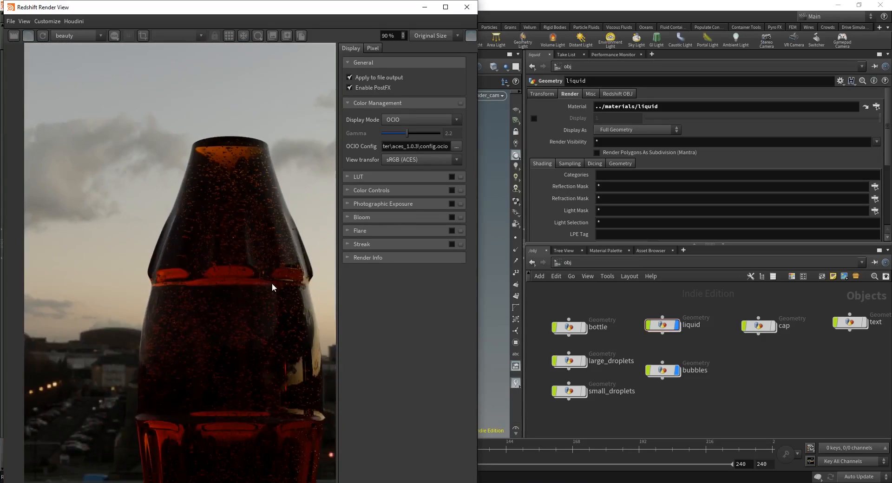
{"action": "scroll", "coordinate": [241, 206], "scroll_direction": "down", "scroll_amount": 2}
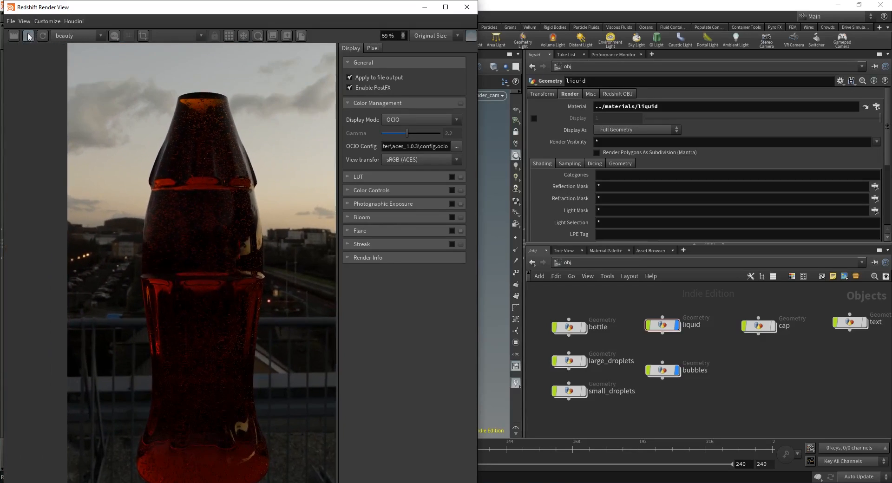
{"action": "left_click", "coordinate": [424, 7]}
Step: Inside the bubbles object, add a Transform node below normal1, fed by its output, and display it
{"action": "double_click", "coordinate": [662, 361]}
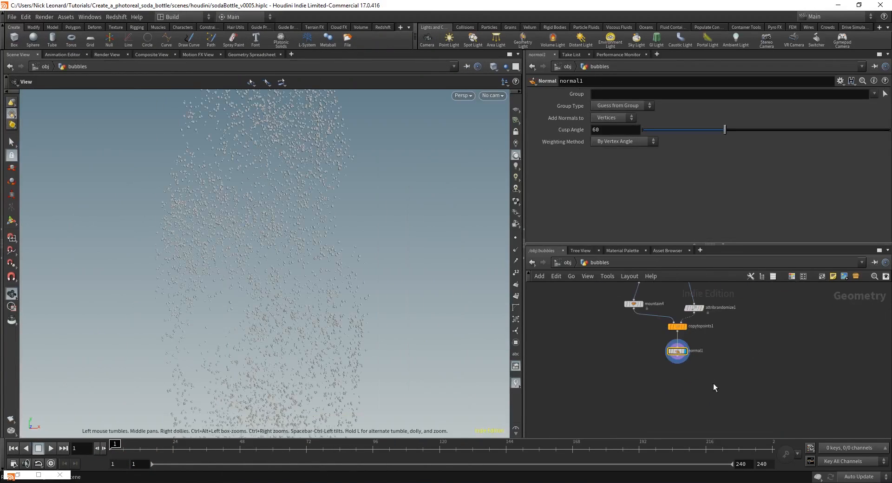
{"action": "key", "text": "Tab"}
{"action": "type", "text": "trandfo"}
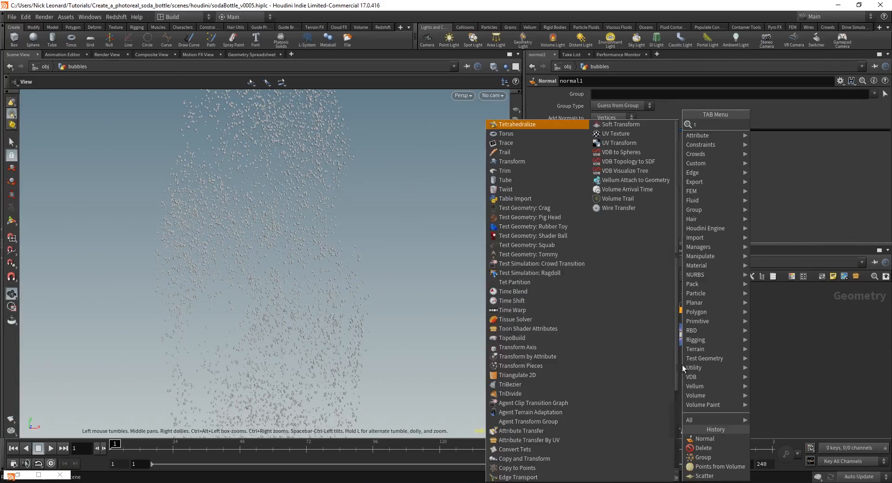
{"action": "key", "text": "BackSpace"}
{"action": "key", "text": "BackSpace"}
{"action": "key", "text": "BackSpace"}
{"action": "type", "text": "sfor"}
{"action": "key", "text": "Return"}
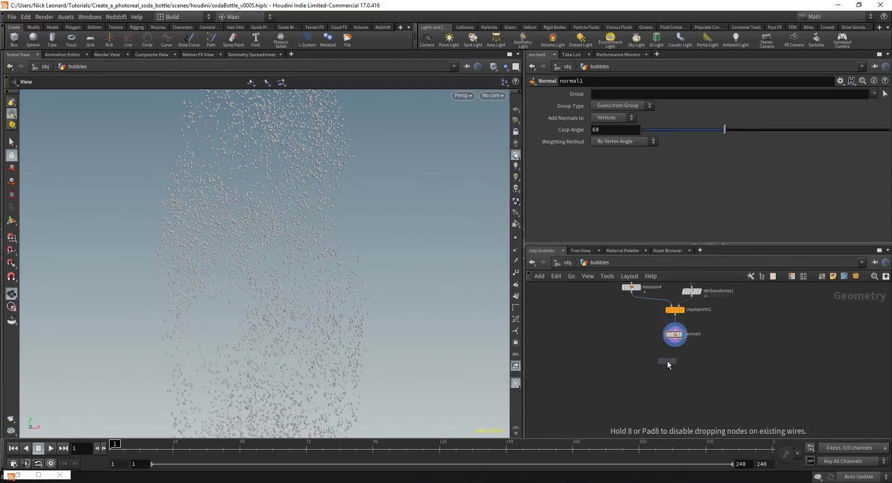
{"action": "left_click", "coordinate": [676, 361]}
{"action": "left_click_drag", "start_coordinate": [677, 326], "coordinate": [677, 353]}
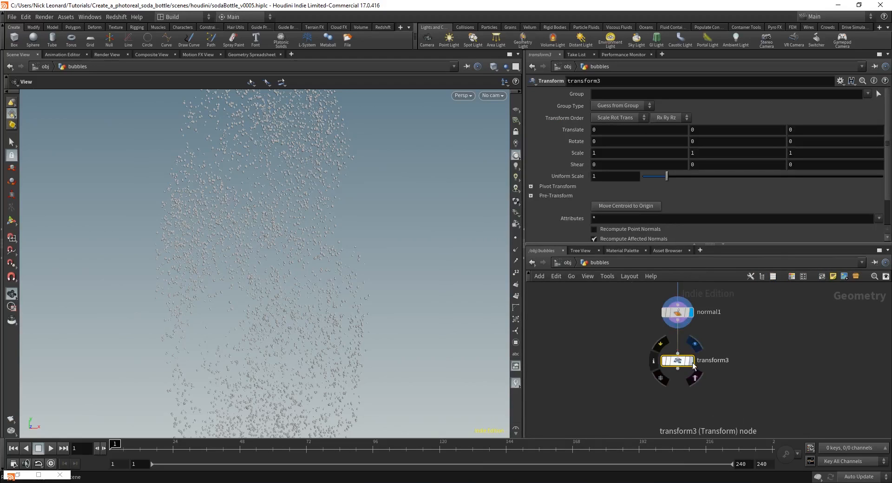
{"action": "left_click", "coordinate": [691, 361]}
Step: Frame the whole bubble column and activate the viewport transform handle for the new Transform node
{"action": "left_click_drag", "start_coordinate": [221, 221], "coordinate": [438, 333]}
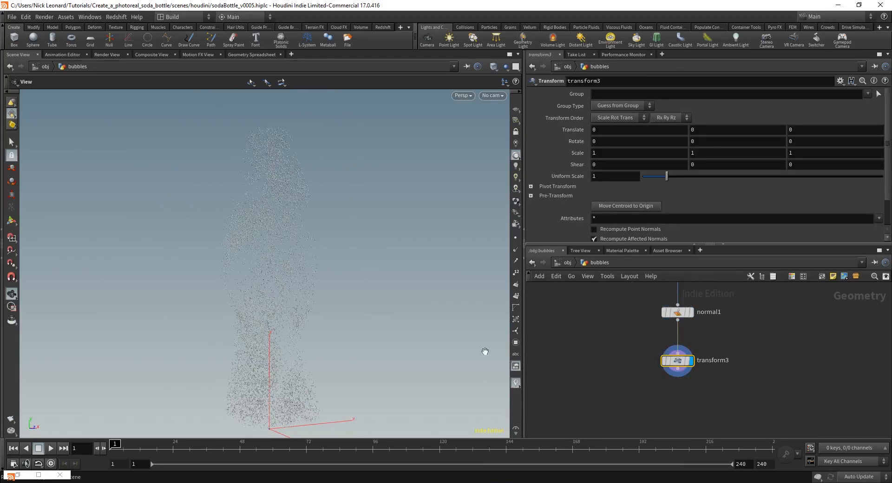
{"action": "key", "text": "Return"}
{"action": "key", "text": "Escape"}
{"action": "left_click_drag", "start_coordinate": [302, 297], "coordinate": [295, 329]}
{"action": "key", "text": "Return"}
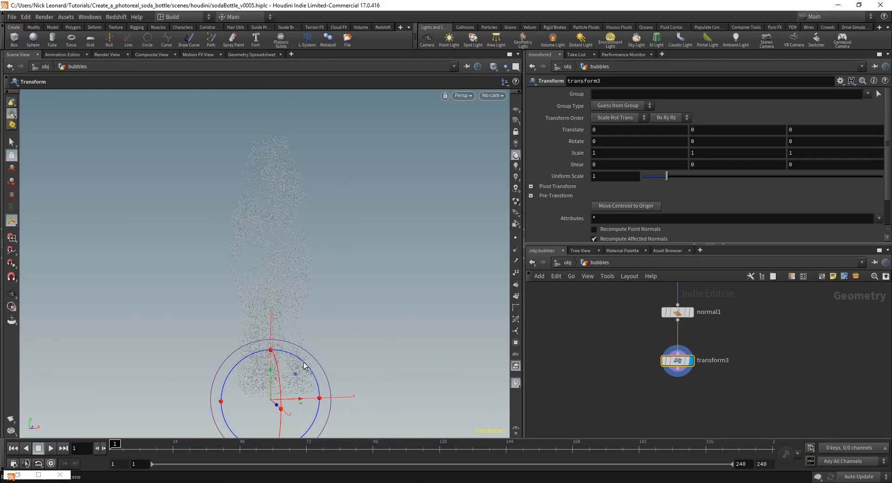
Step: Centre the Transform node's pivot on the bubbles by setting Pivot Translate to $CEX, $CEY and $CEZ
{"action": "left_click", "coordinate": [530, 186]}
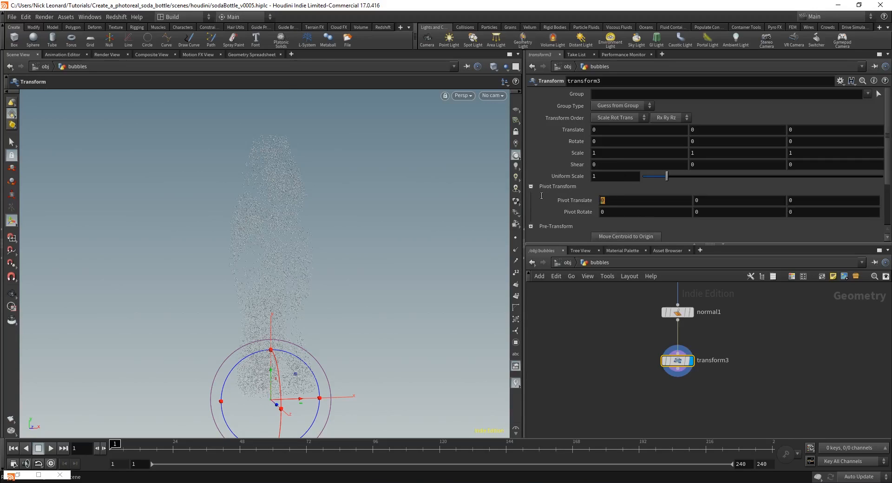
{"action": "type", "text": "$CEX"}
{"action": "key", "text": "Tab"}
{"action": "type", "text": "$C"}
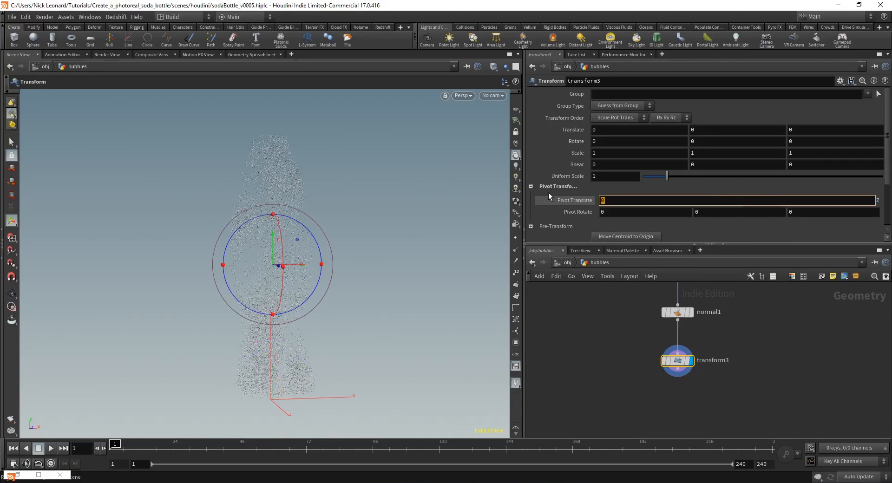
{"action": "type", "text": "EY"}
{"action": "key", "text": "Tab"}
{"action": "type", "text": "$CEZ"}
{"action": "key", "text": "Return"}
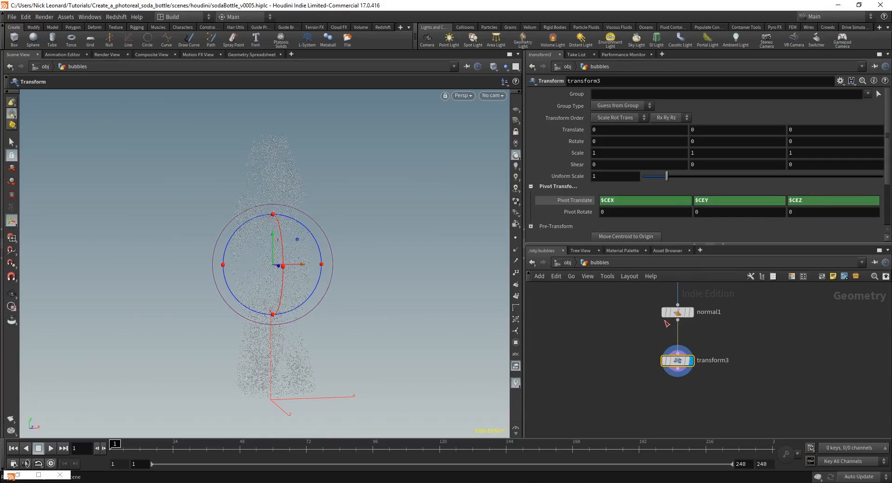
Step: Shrink the bubbles with the Transform's uniform scale, trying .998 and .995 before settling on .99, and return to the object level
{"action": "left_click_drag", "start_coordinate": [610, 177], "coordinate": [557, 174]}
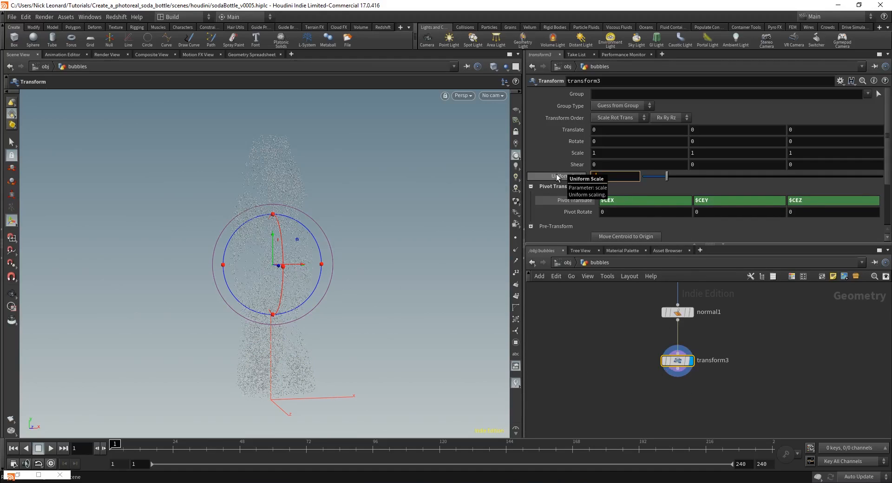
{"action": "key", "text": "Return"}
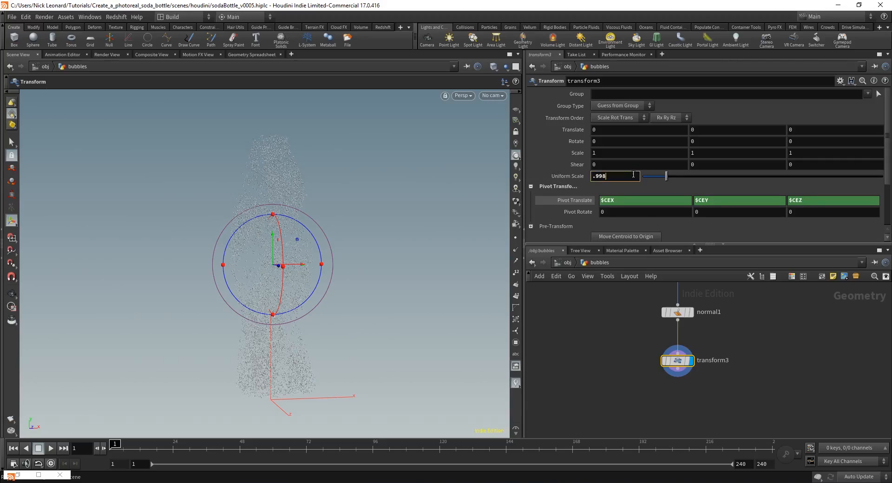
{"action": "key", "text": "BackSpace"}
{"action": "type", "text": "5"}
{"action": "key", "text": "Return"}
{"action": "key", "text": "BackSpace"}
{"action": "key", "text": "Return"}
{"action": "left_click", "coordinate": [586, 290]}
{"action": "left_click", "coordinate": [567, 263]}
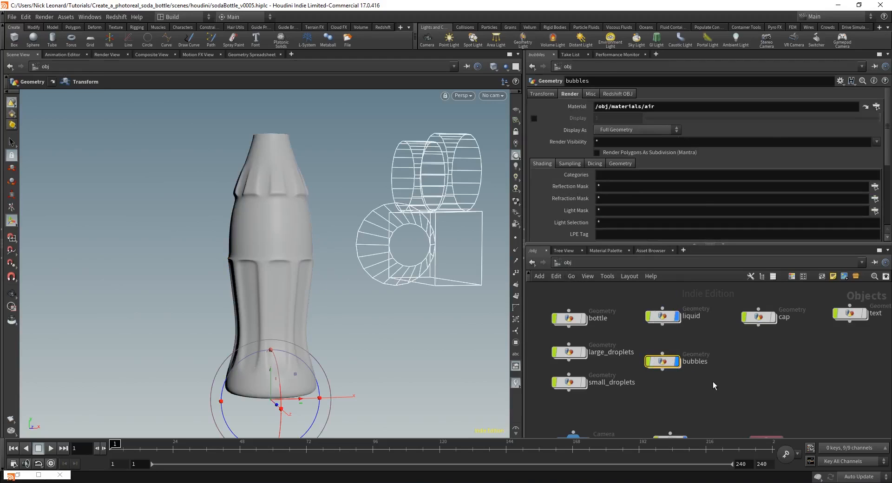
Step: Reopen the Redshift Render View, store a snapshot of the previous render and render the scaled bubbles
{"action": "left_click", "coordinate": [17, 474]}
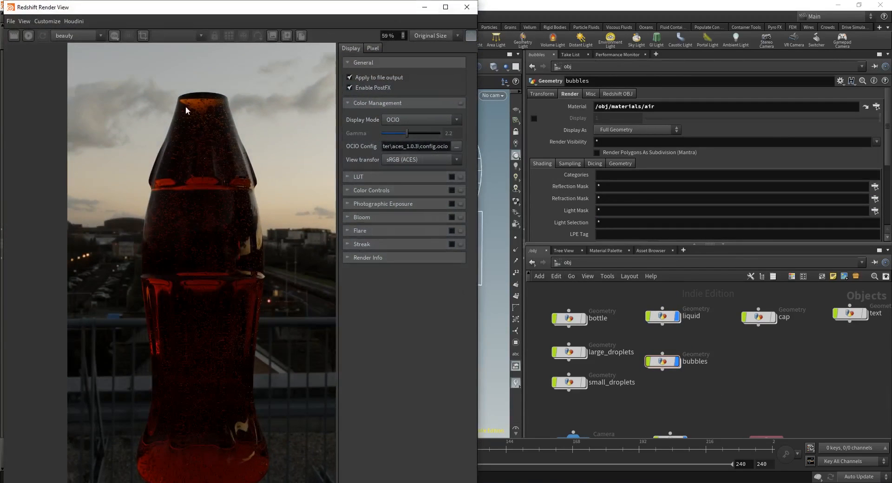
{"action": "left_click", "coordinate": [272, 35]}
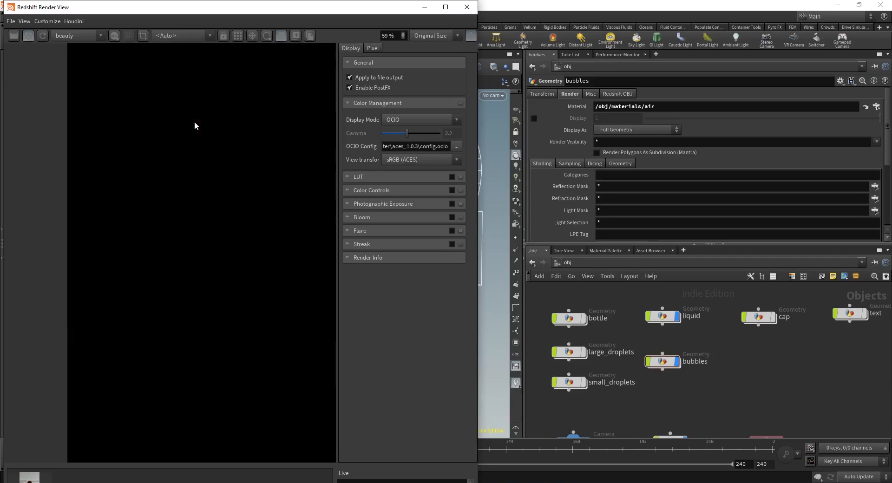
{"action": "scroll", "coordinate": [222, 151], "scroll_direction": "down", "scroll_amount": 1}
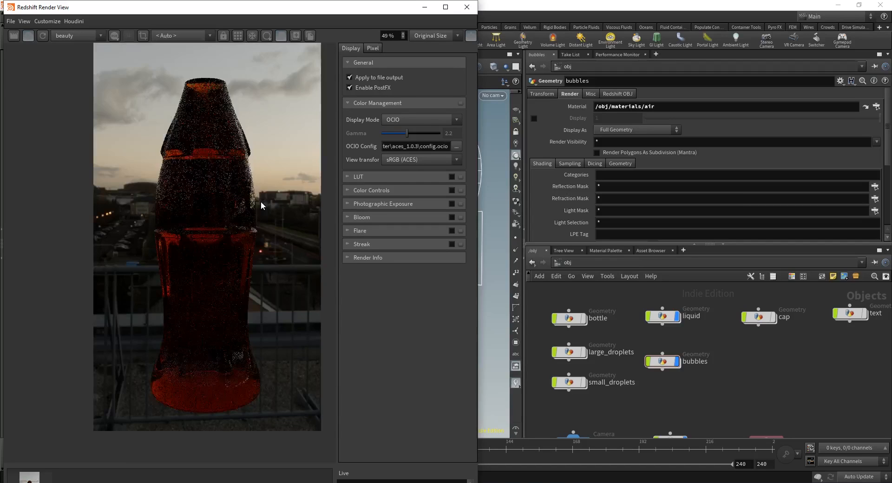
Step: Examine the re-rendered bubbles around the bottle's neck and along the liquid's edges, then minimize the render view
{"action": "scroll", "coordinate": [217, 117], "scroll_direction": "up", "scroll_amount": 5}
{"action": "scroll", "coordinate": [197, 188], "scroll_direction": "up", "scroll_amount": 5}
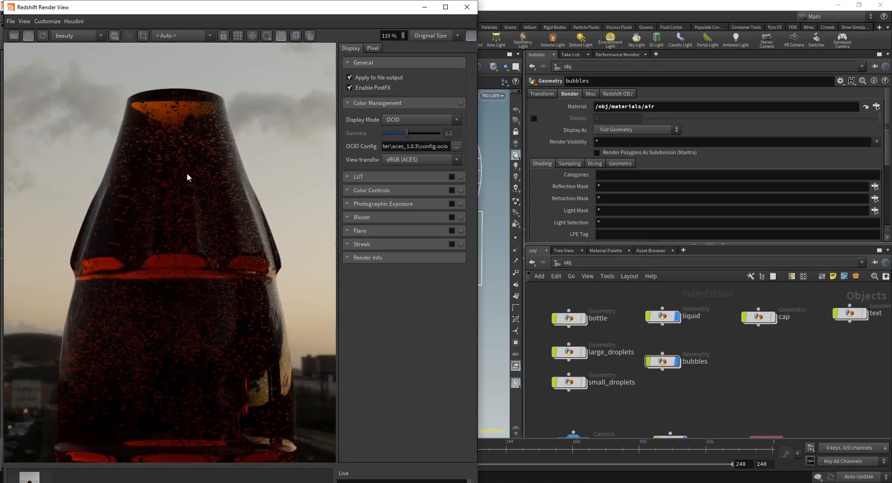
{"action": "scroll", "coordinate": [227, 168], "scroll_direction": "down", "scroll_amount": 8}
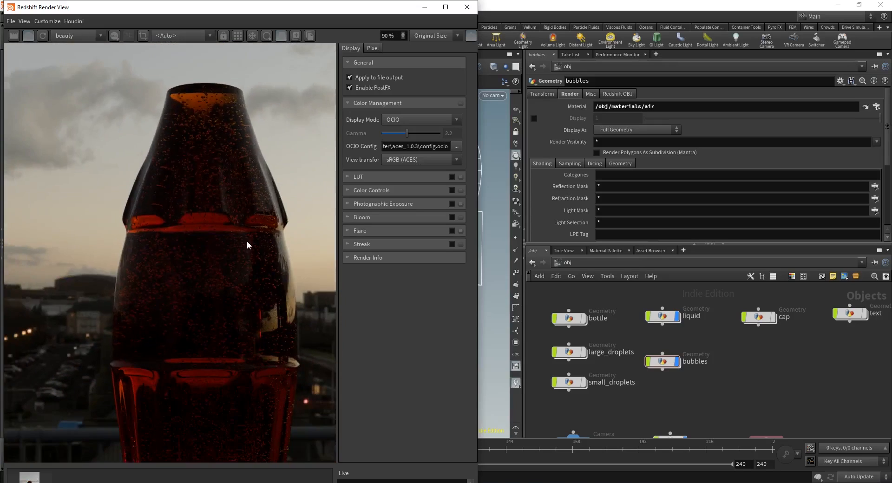
{"action": "scroll", "coordinate": [253, 251], "scroll_direction": "down", "scroll_amount": 2}
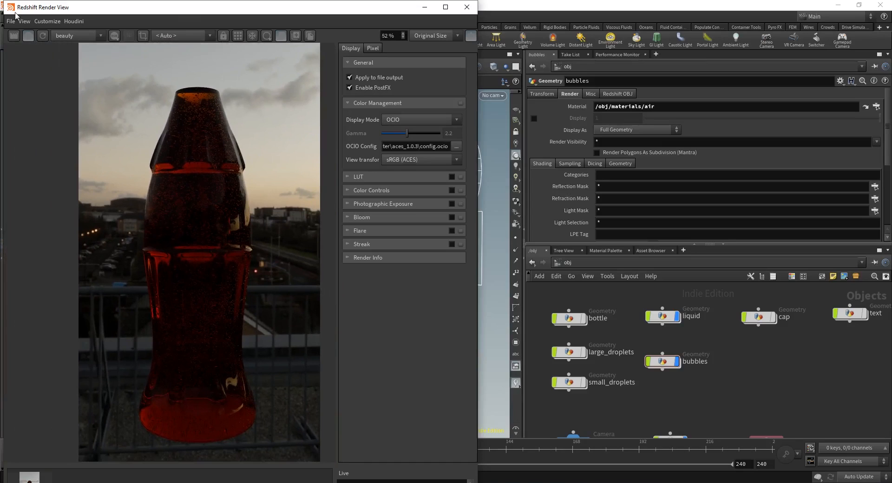
{"action": "left_click", "coordinate": [424, 7]}
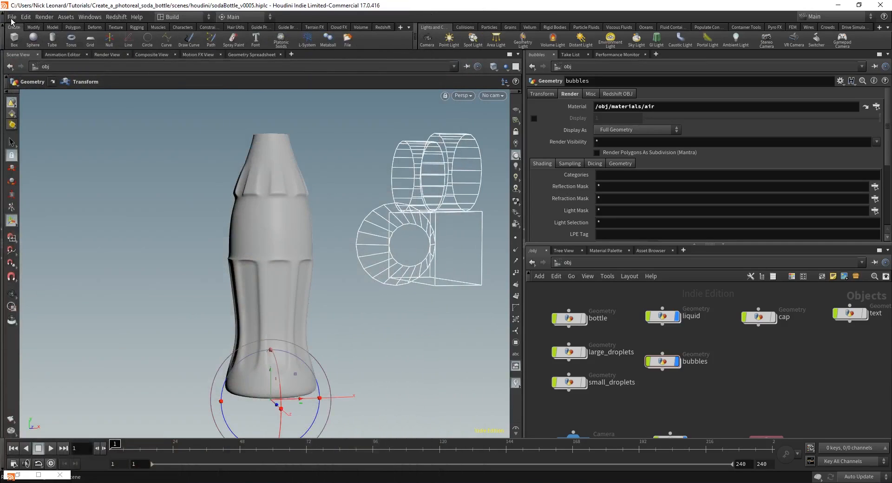
Step: Save the scene as a new version named sodaBottle_v0006.hiplc in the project's scenes/houdini folder
{"action": "left_click", "coordinate": [10, 16]}
{"action": "left_click", "coordinate": [26, 70]}
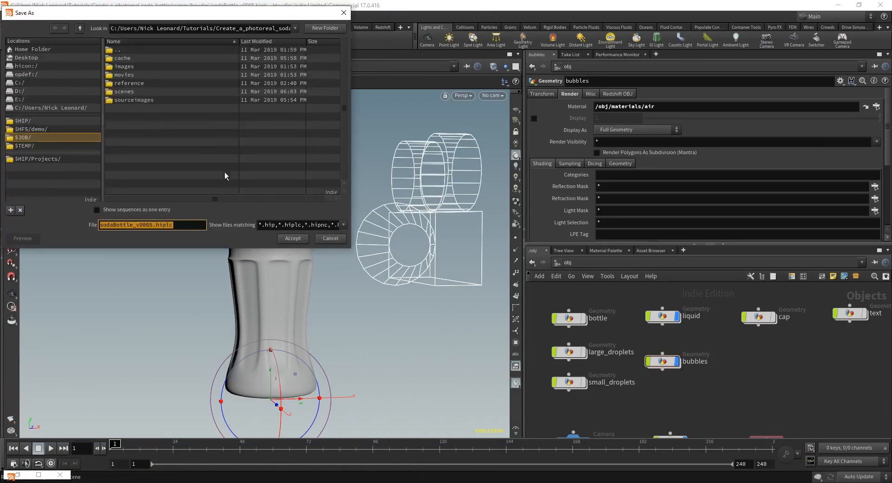
{"action": "double_click", "coordinate": [128, 92]}
{"action": "double_click", "coordinate": [132, 67]}
{"action": "left_click", "coordinate": [151, 225]}
{"action": "key", "text": "BackSpace"}
{"action": "type", "text": "6"}
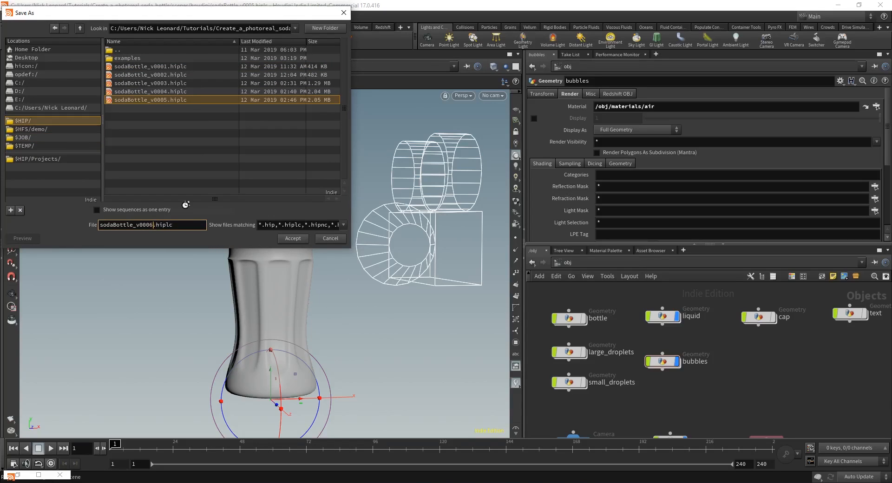